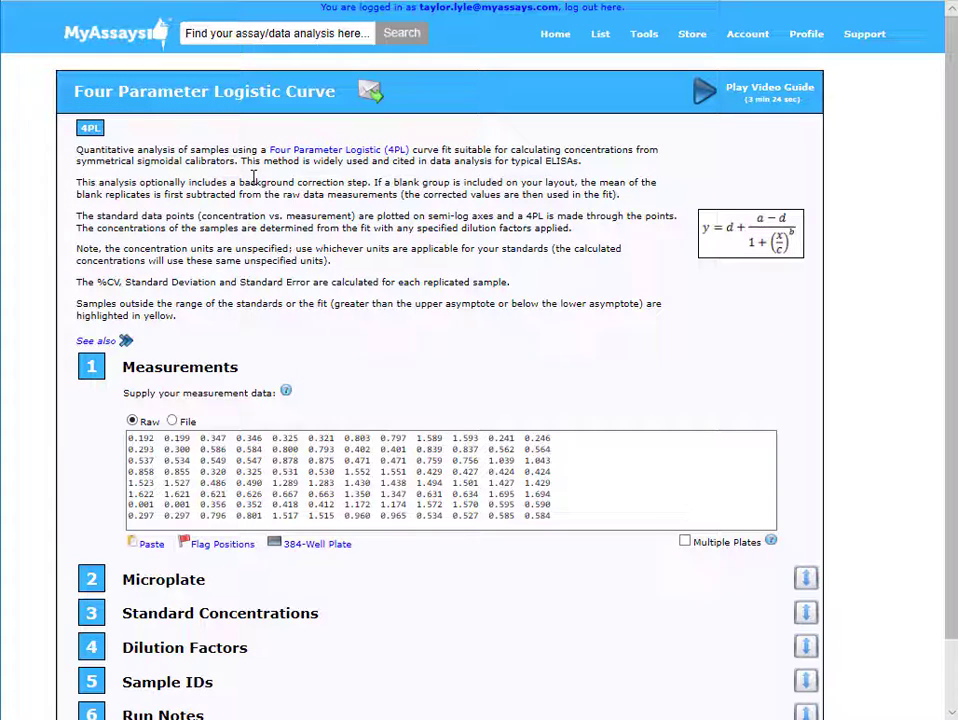
# Step: Replace the Measurements data with the A7:L14 plate readings copied from the Excel cortisol sheet
pyautogui.scroll(-1, 258, 240)
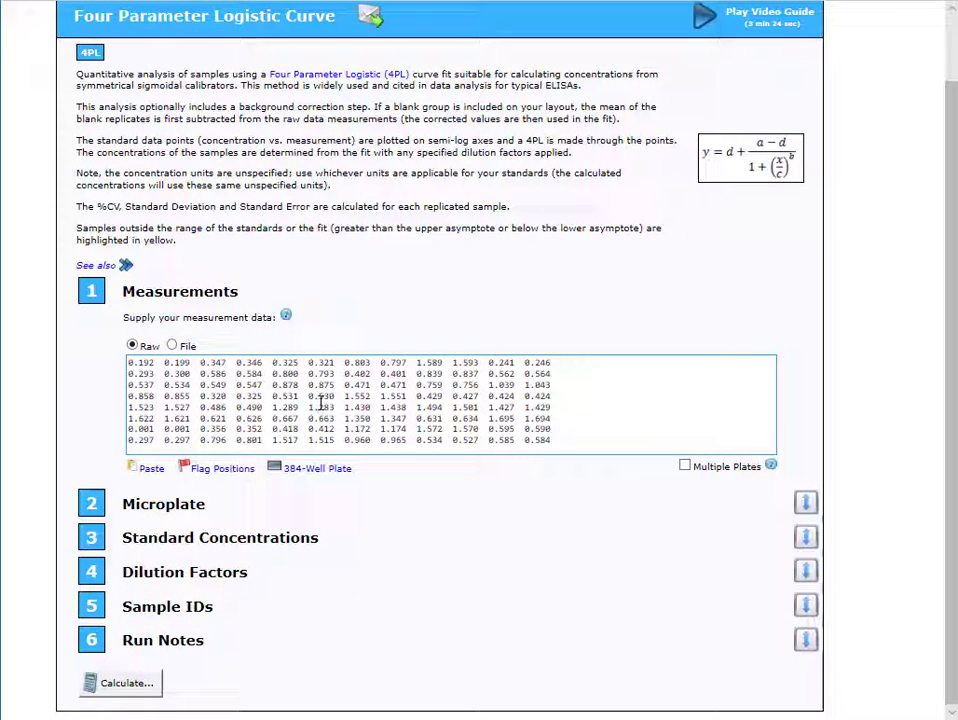
pyautogui.click(231, 408)
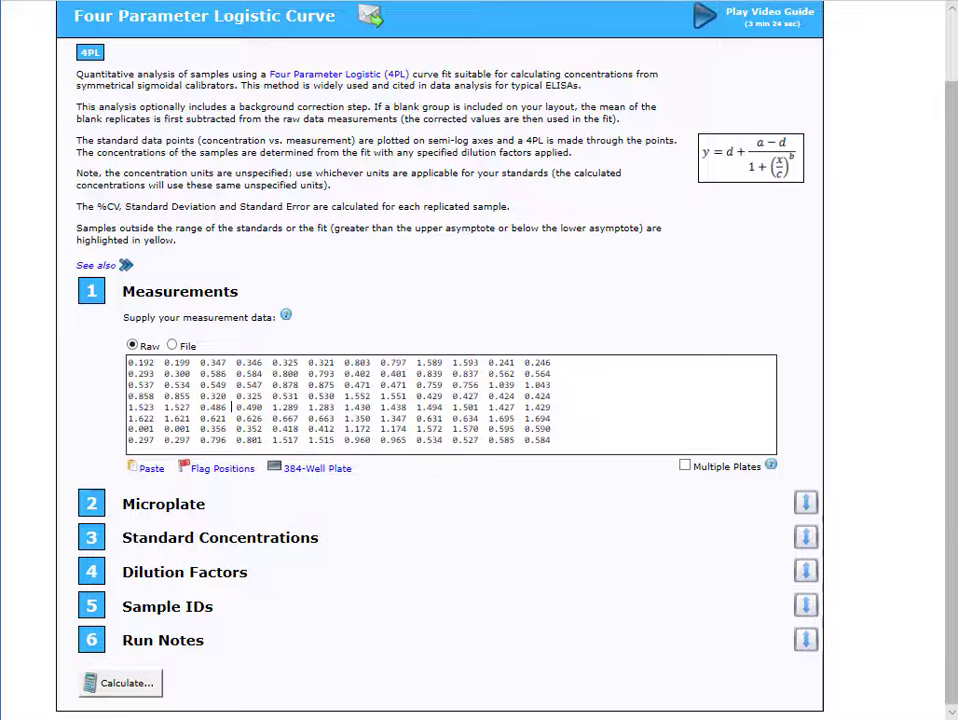
pyautogui.hotkey('alt', 'Tab')
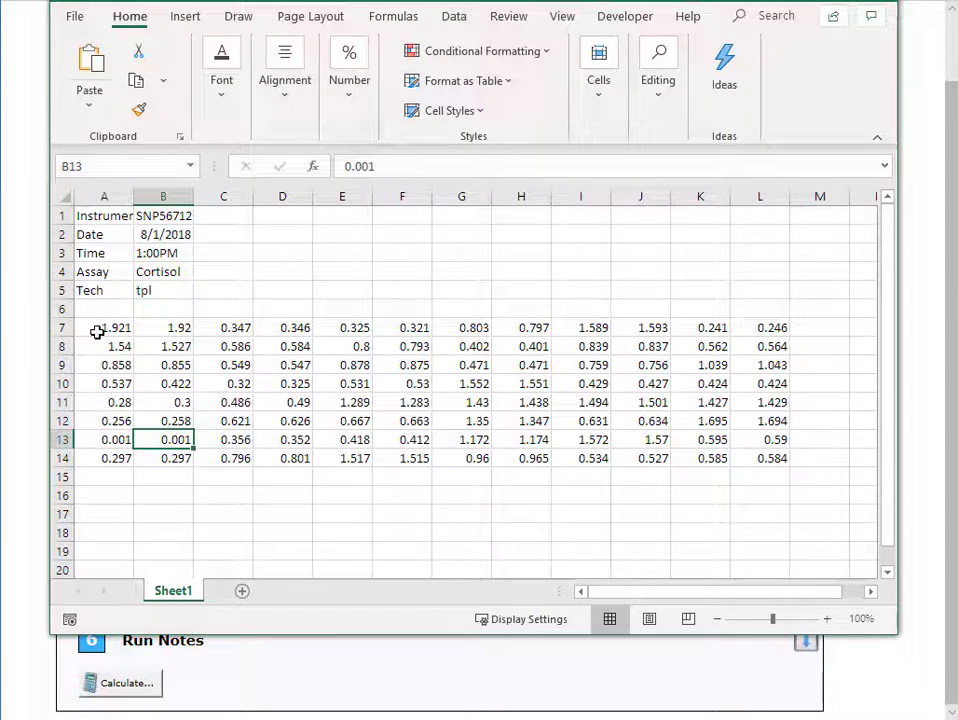
pyautogui.moveTo(100, 328); pyautogui.dragTo(104, 346)
pyautogui.moveTo(322, 393); pyautogui.dragTo(781, 452)
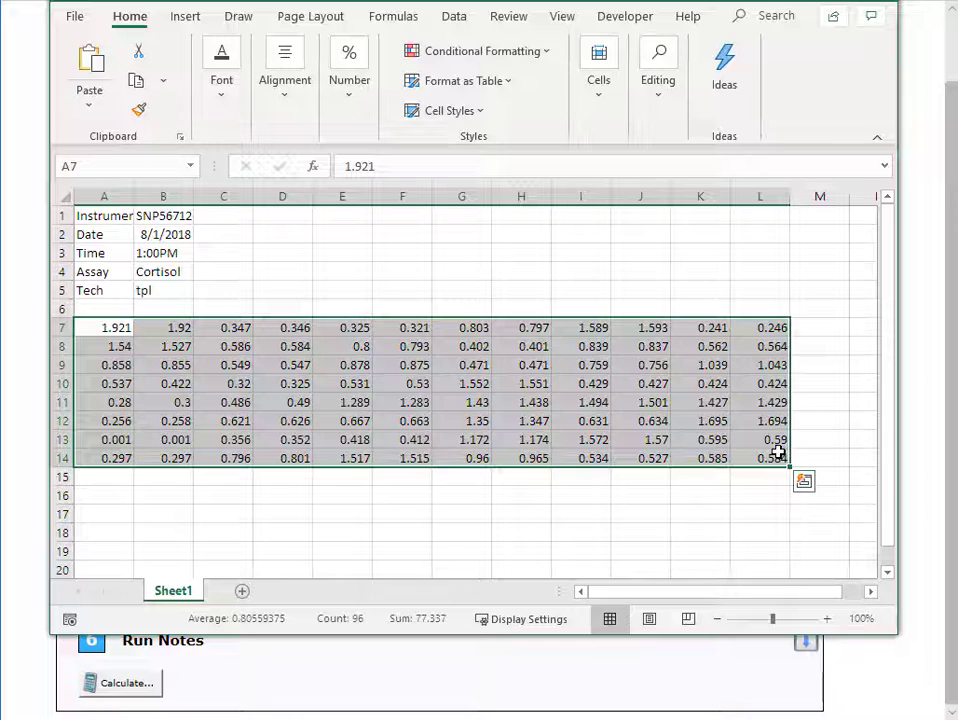
pyautogui.hotkey('ctrl', 'c')
pyautogui.hotkey('alt', 'Tab')
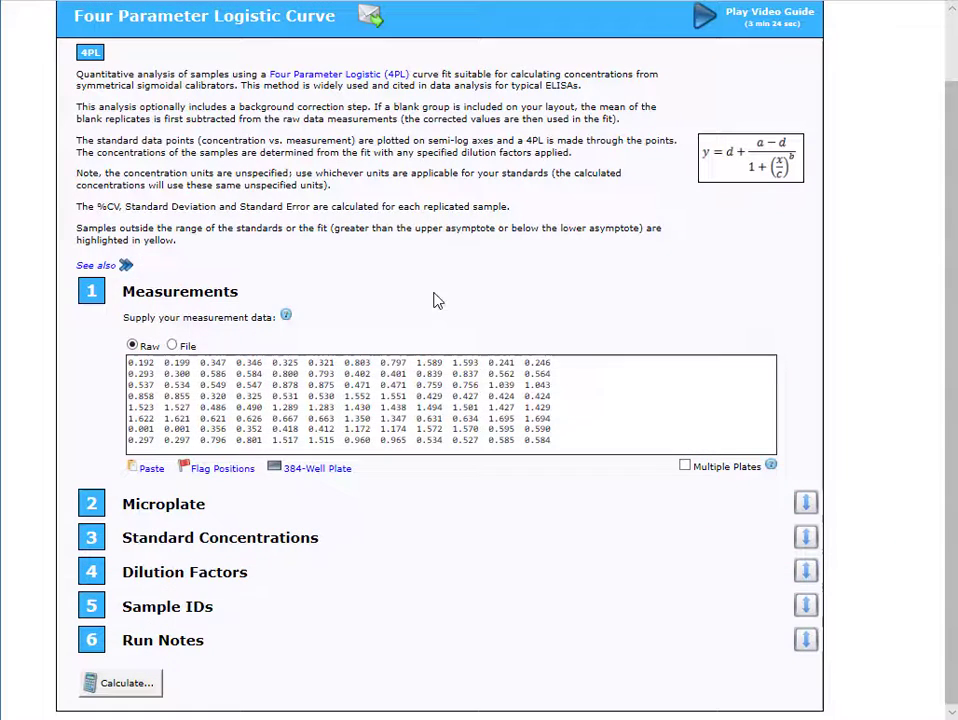
pyautogui.hotkey('ctrl', 'a')
pyautogui.hotkey('ctrl', 'v')
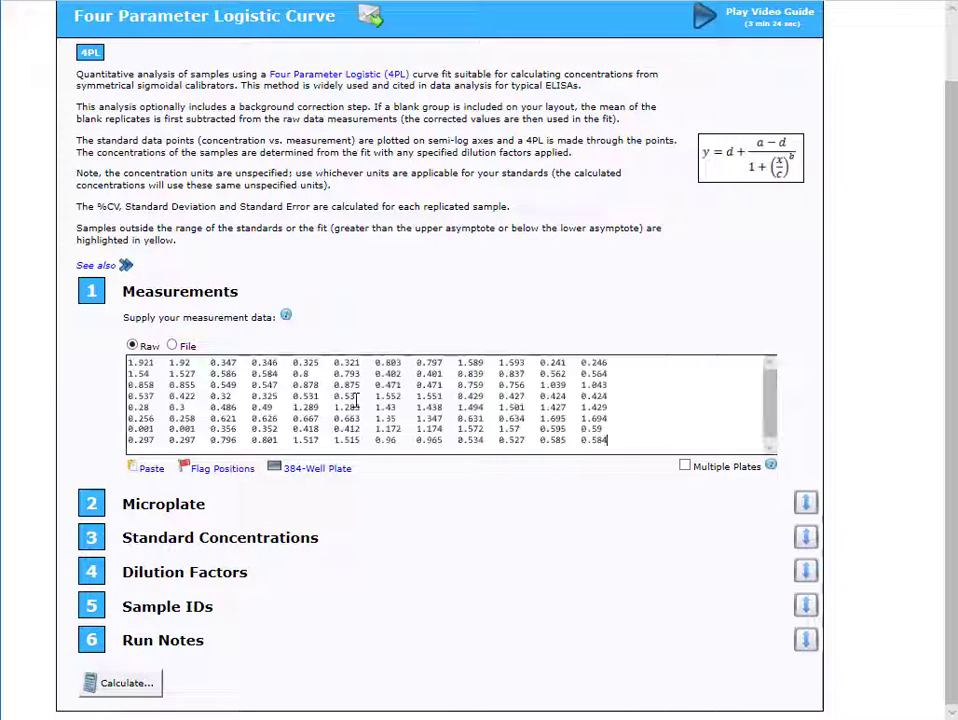
# Step: Switch the Microplate layout from custom to 6 Standards (with Background Correction)
pyautogui.click(343, 514)
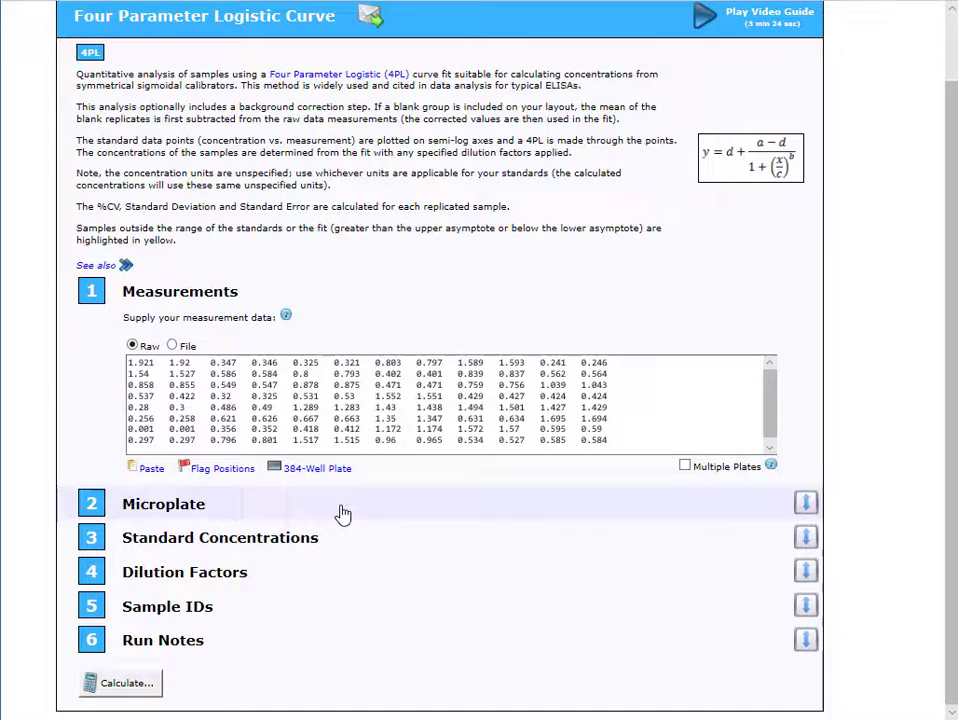
pyautogui.scroll(-2, 343, 514)
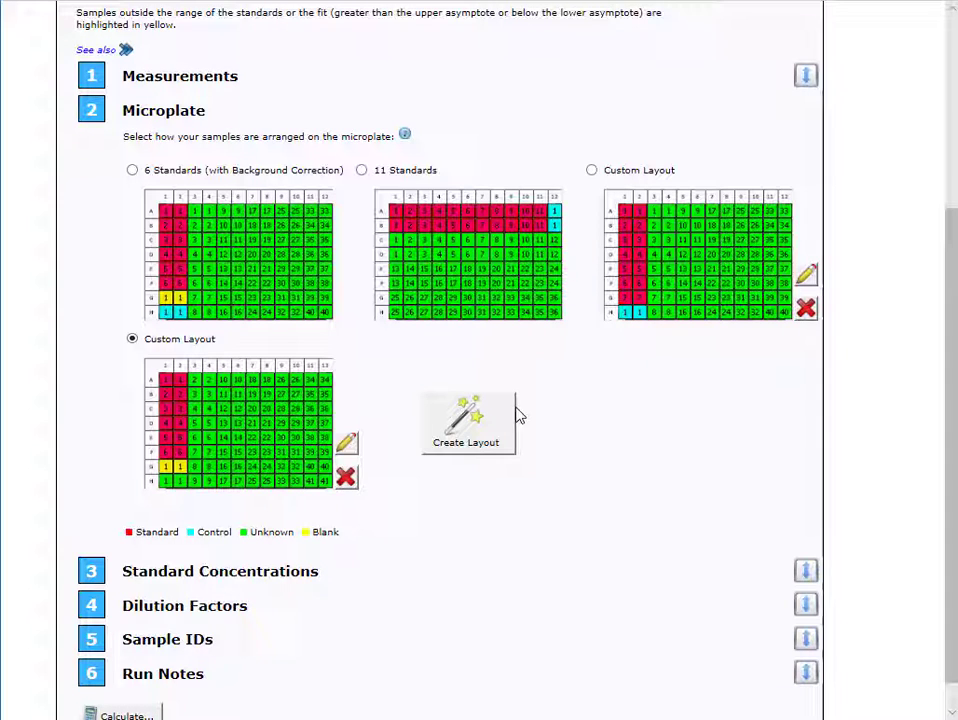
pyautogui.click(486, 422)
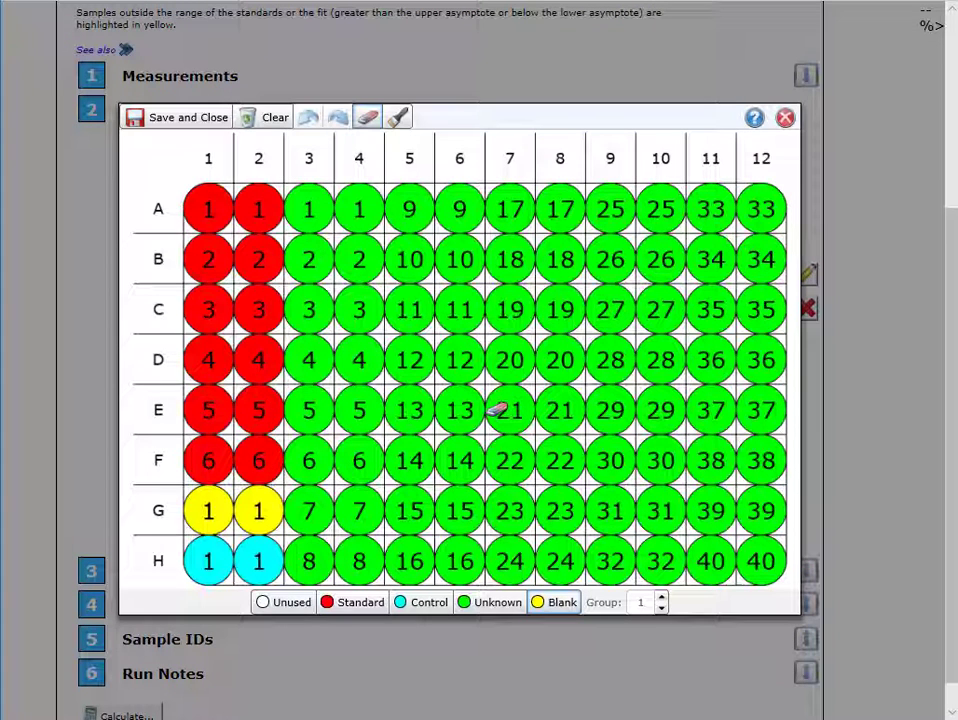
pyautogui.click(785, 118)
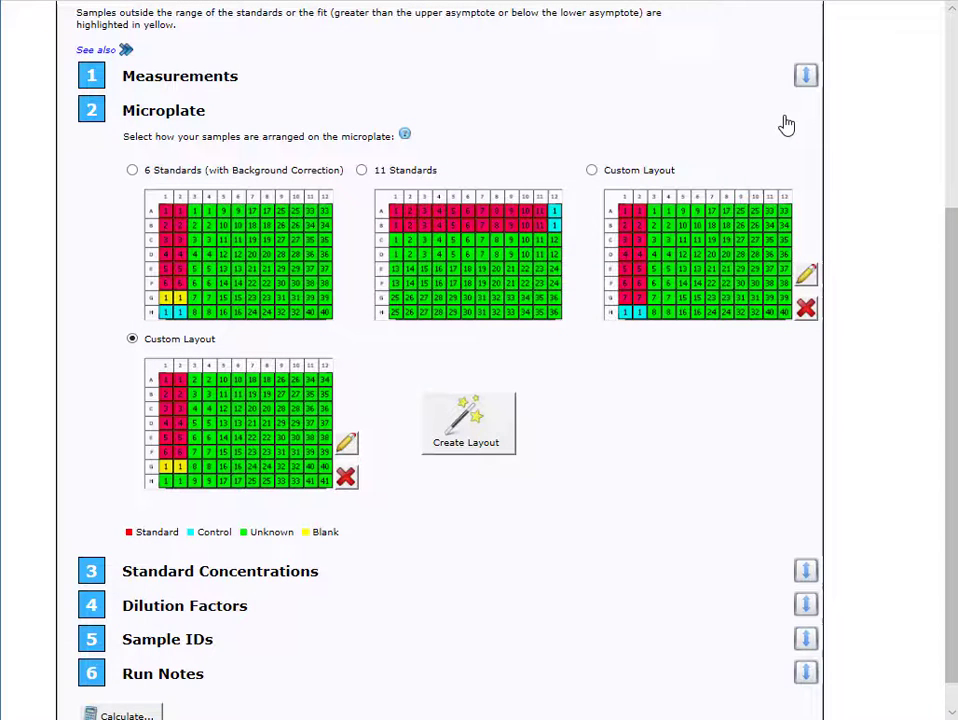
pyautogui.click(240, 265)
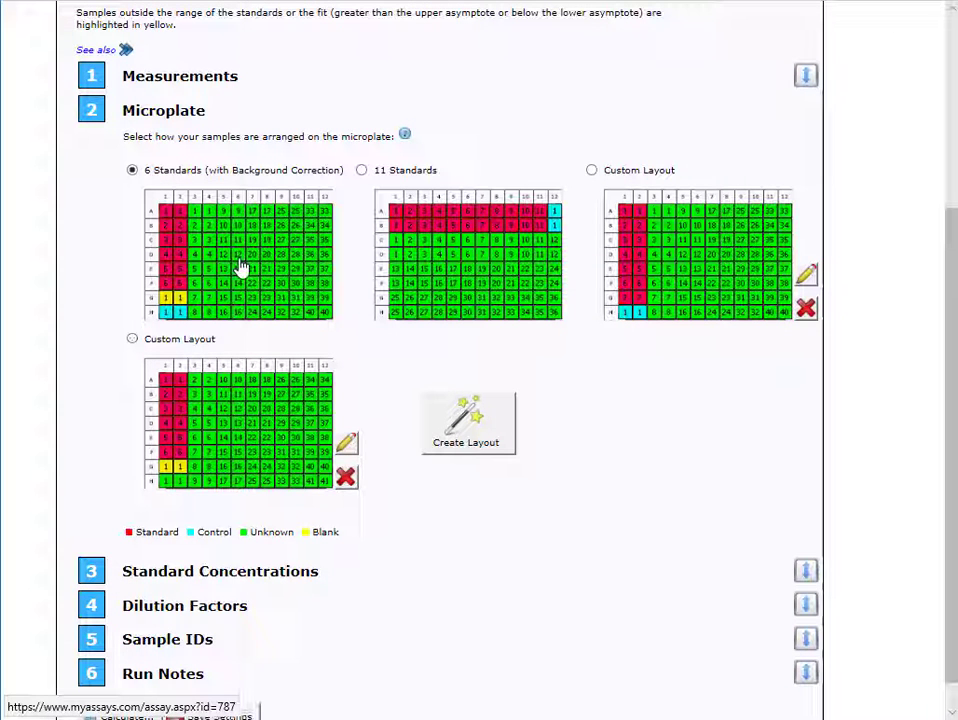
# Step: Change Standard1's concentration from 400 to 500, giving the series 500 down to 15.625
pyautogui.click(208, 577)
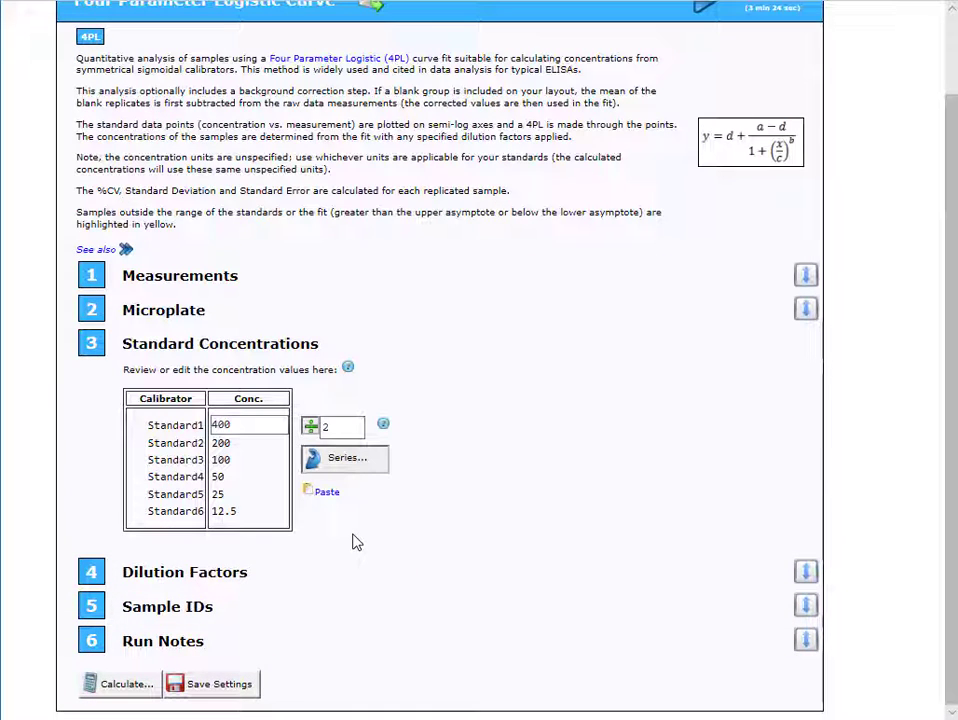
pyautogui.click(246, 424)
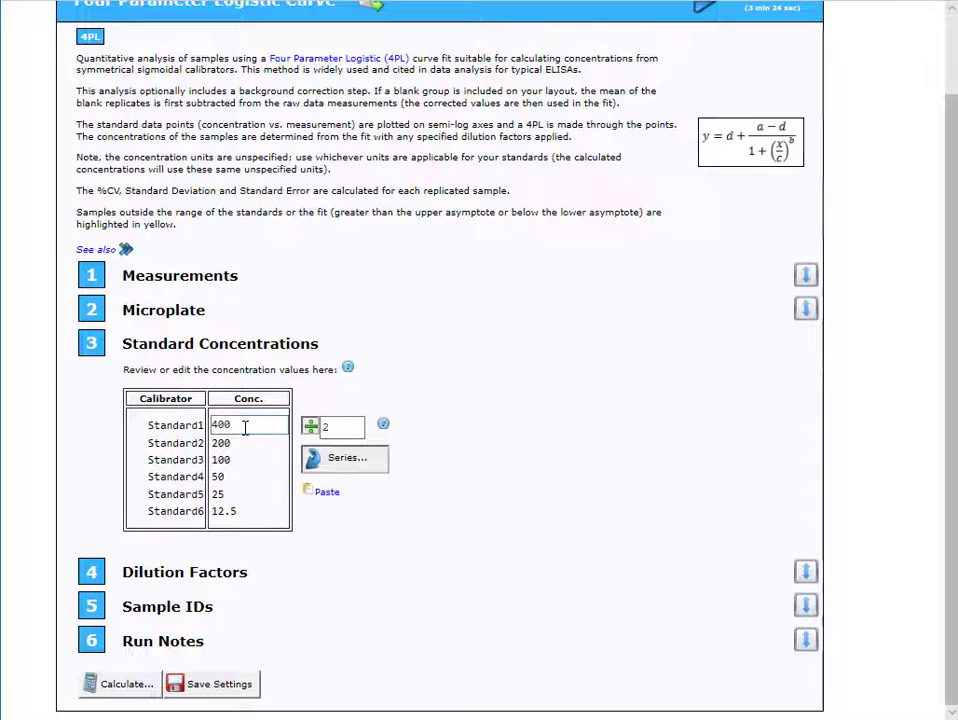
pyautogui.doubleClick(217, 426)
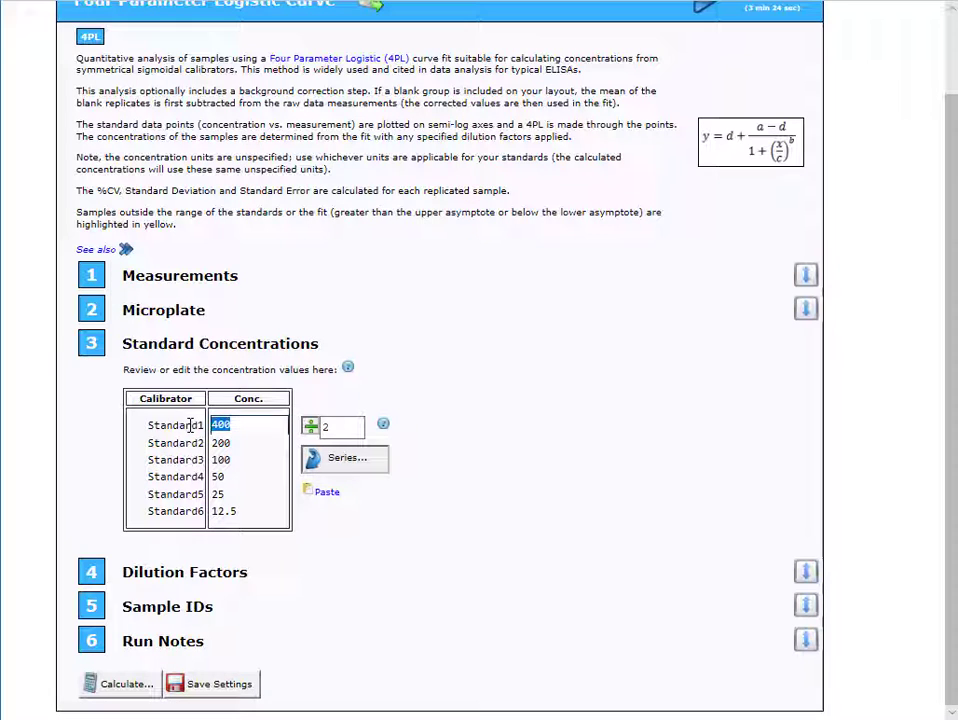
pyautogui.write('500')
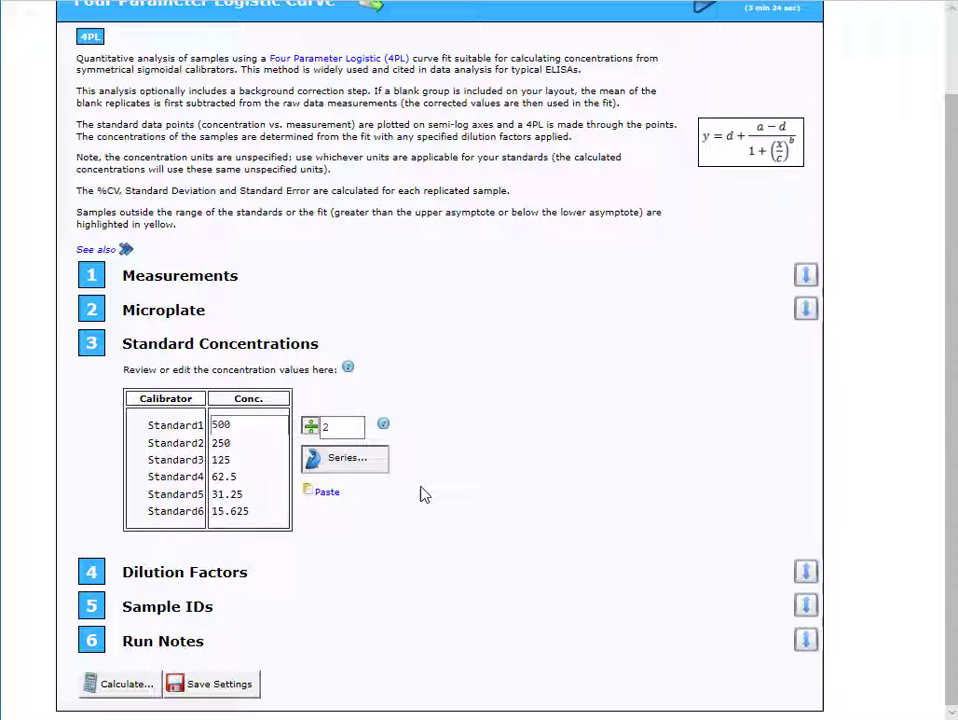
pyautogui.click(369, 468)
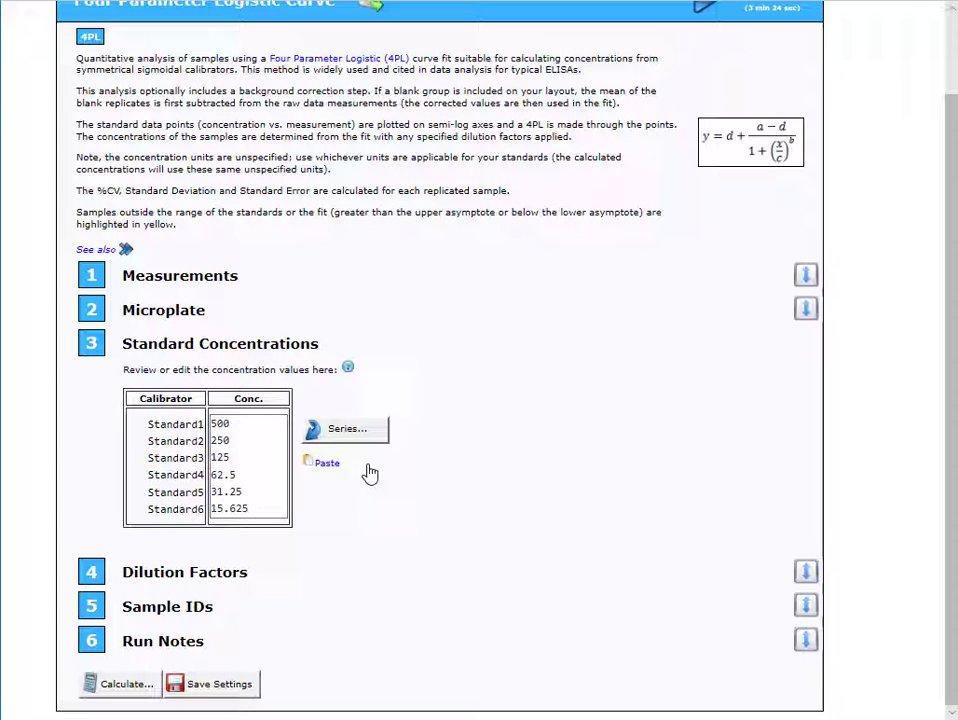
# Step: Generate dilution factors as a doubling series with multiplier 2 and length 8 (1 to 128)
pyautogui.click(240, 578)
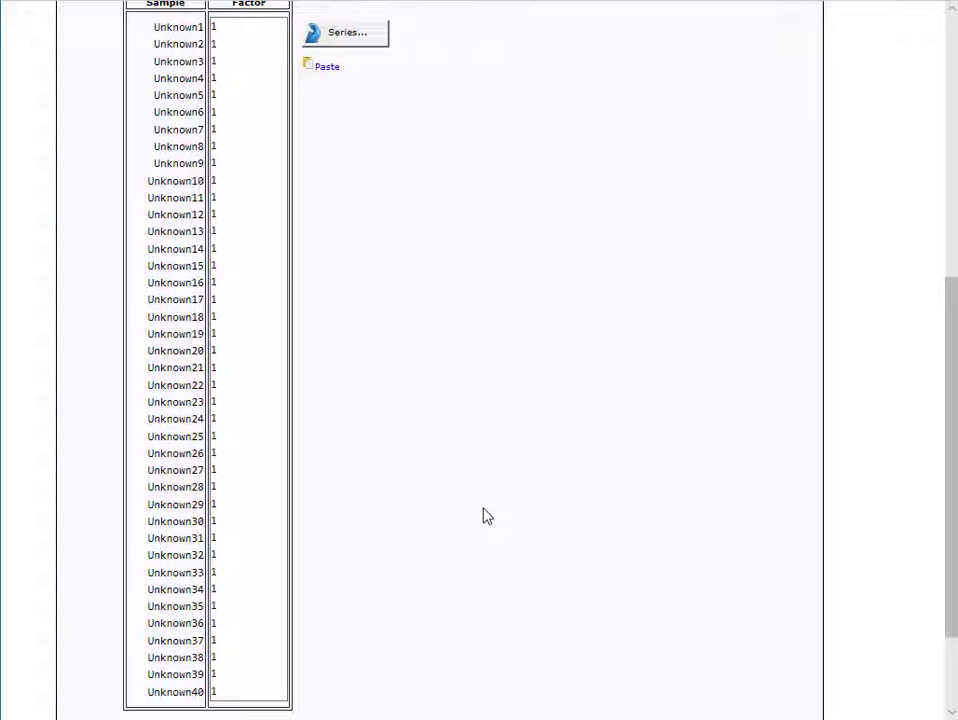
pyautogui.scroll(1, 483, 515)
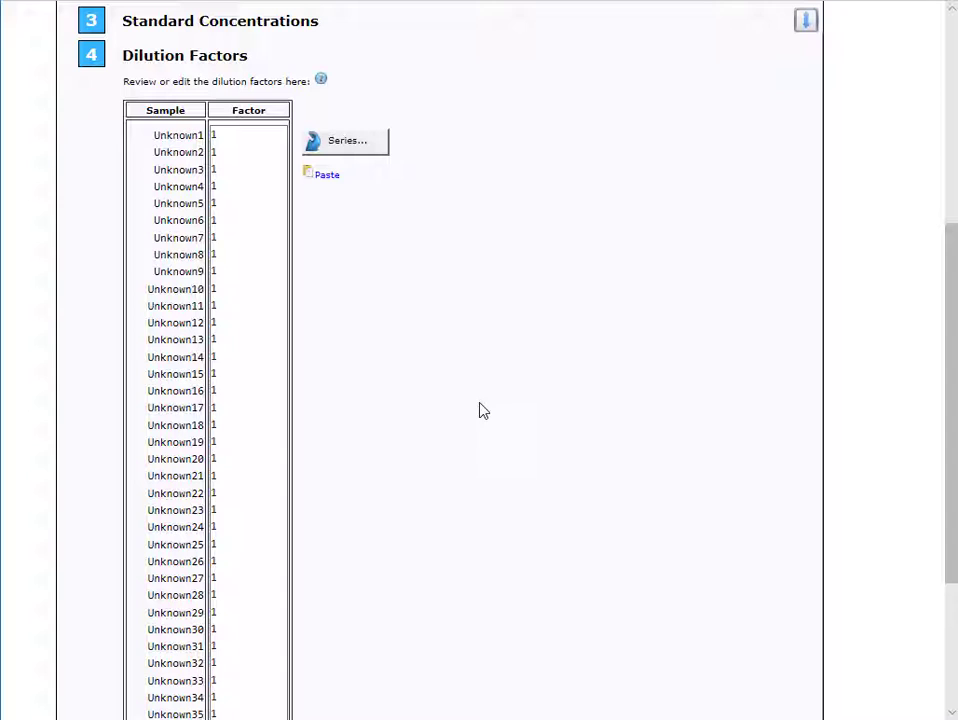
pyautogui.click(363, 148)
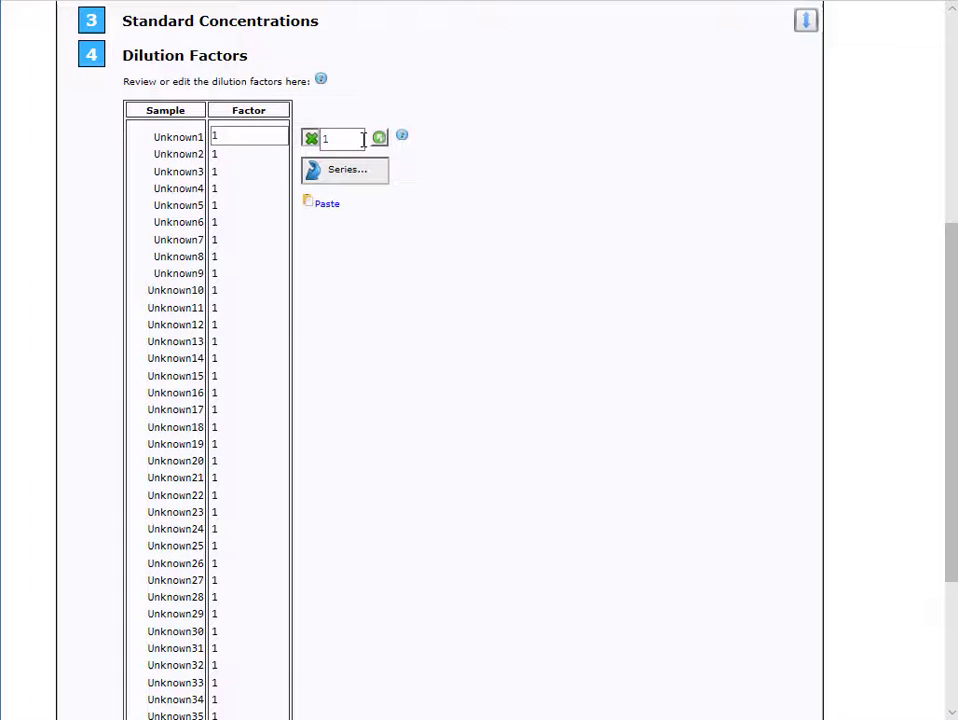
pyautogui.click(381, 140)
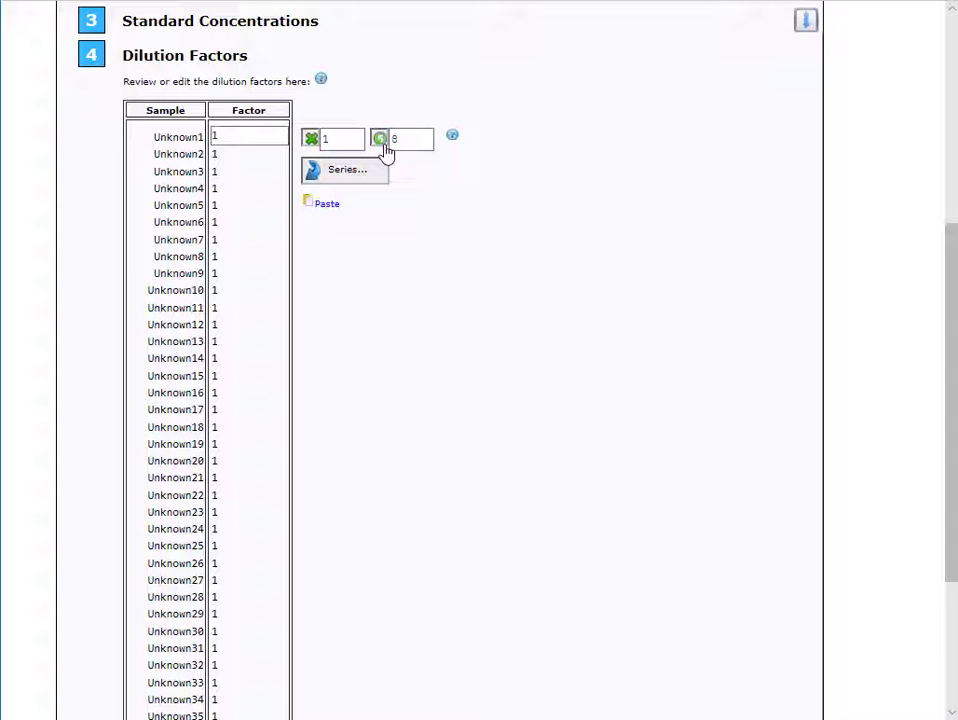
pyautogui.click(338, 136)
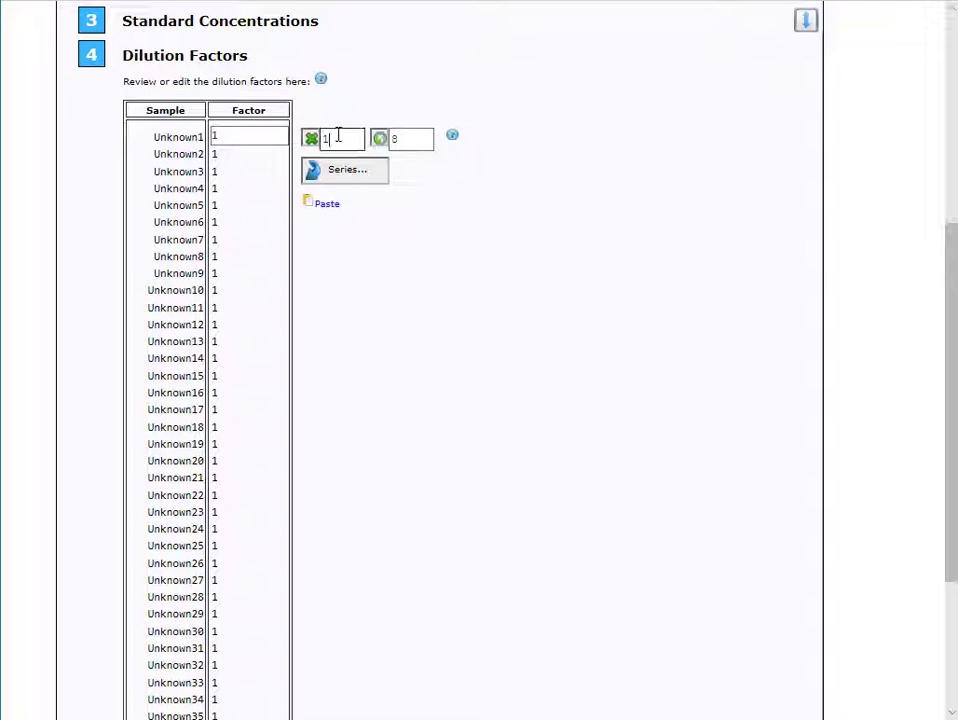
pyautogui.press('BackSpace')
pyautogui.write('2')
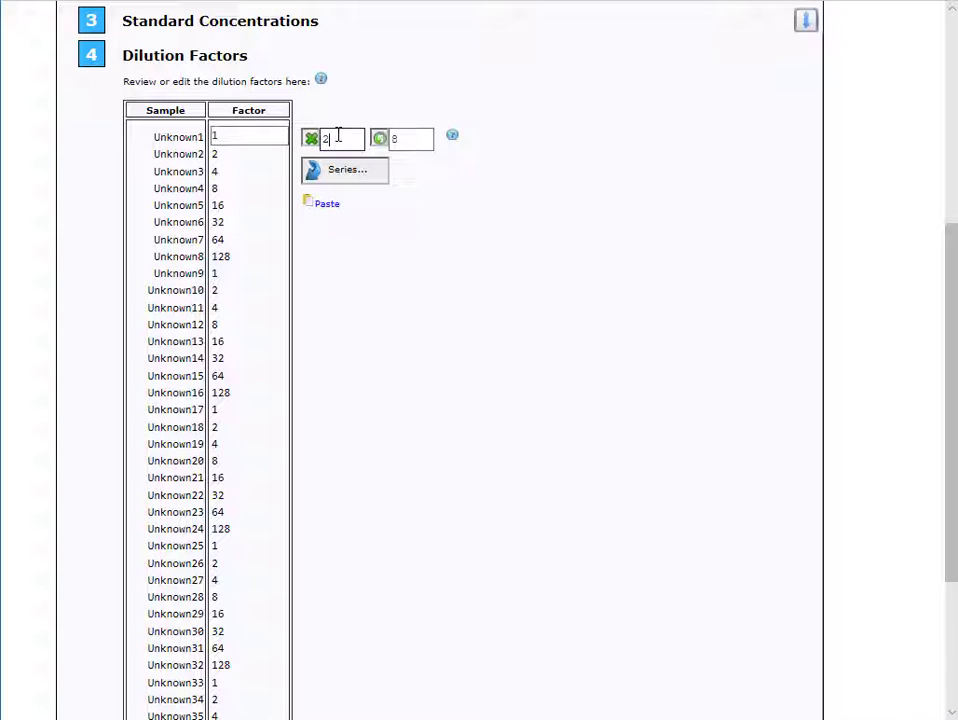
pyautogui.click(423, 140)
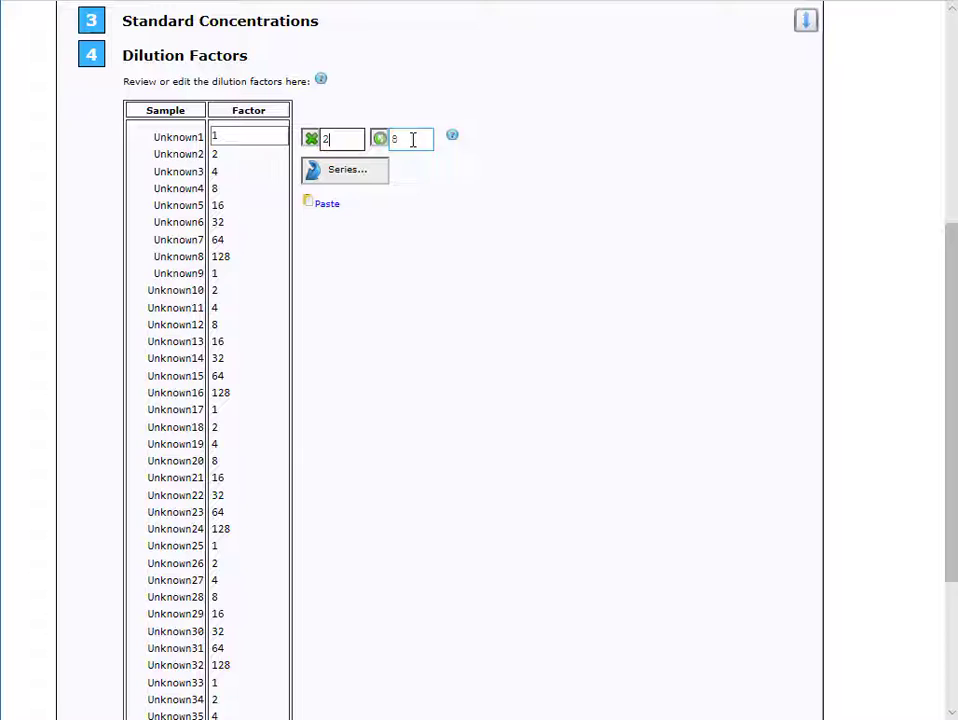
pyautogui.click(361, 183)
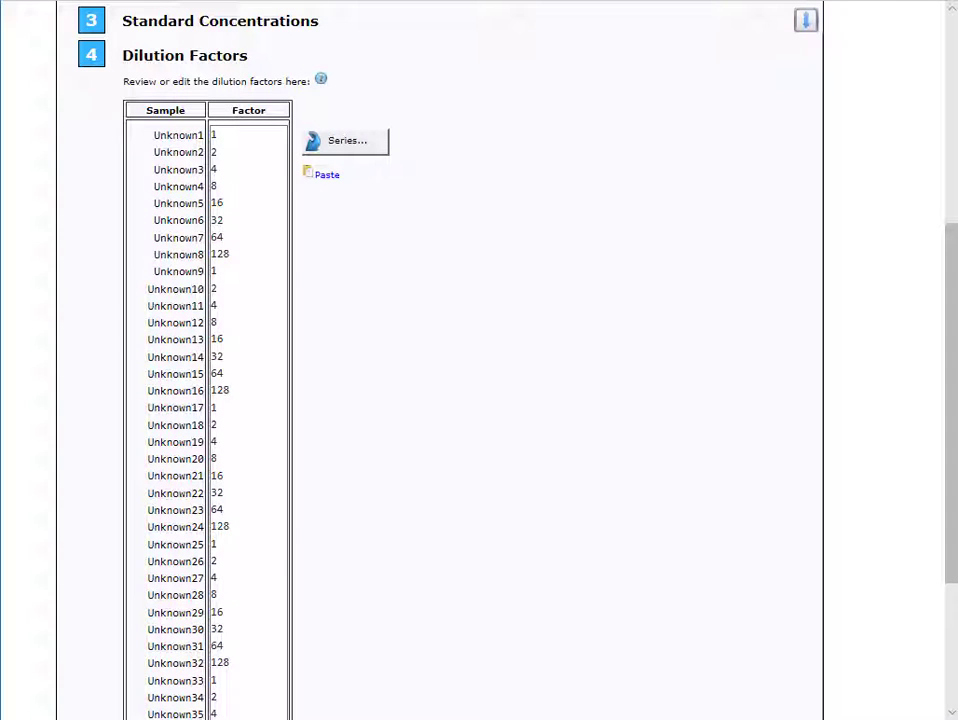
# Step: Replace the Factor list with the 40 dilution values copied from Excel column A
pyautogui.click(321, 688)
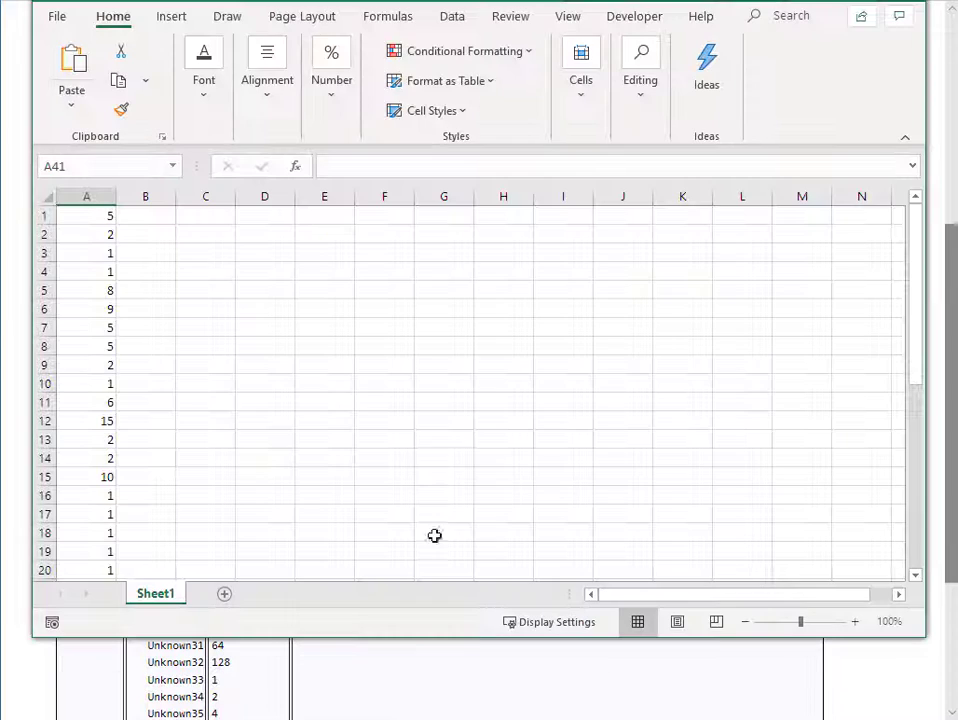
pyautogui.moveTo(103, 216); pyautogui.dragTo(90, 552)
pyautogui.hotkey('ctrl', 'c')
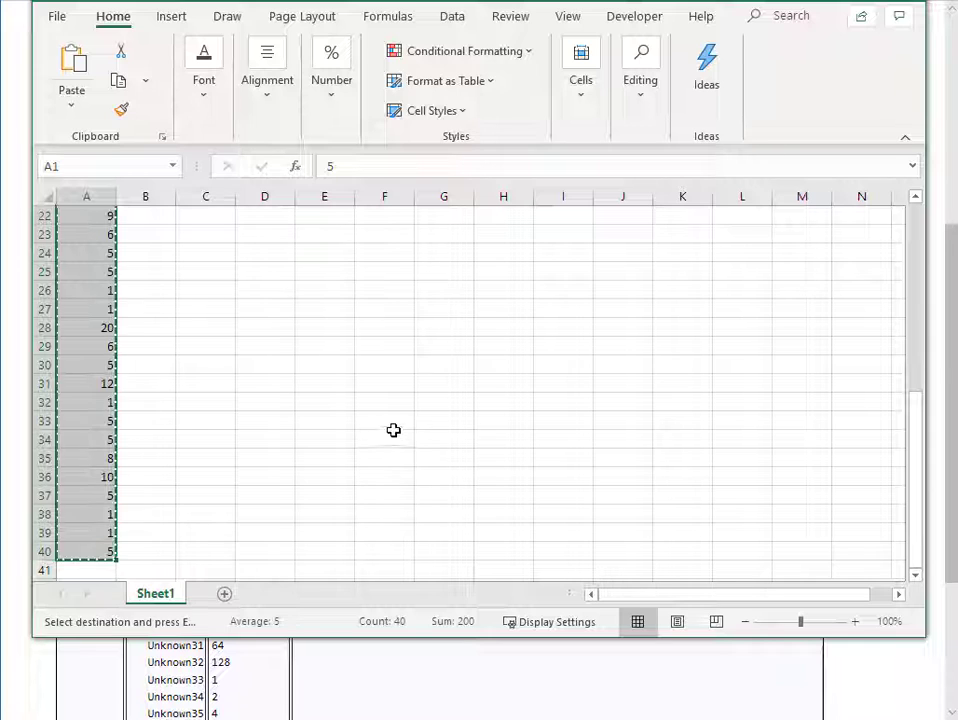
pyautogui.click(812, 2)
pyautogui.click(346, 170)
pyautogui.click(213, 133)
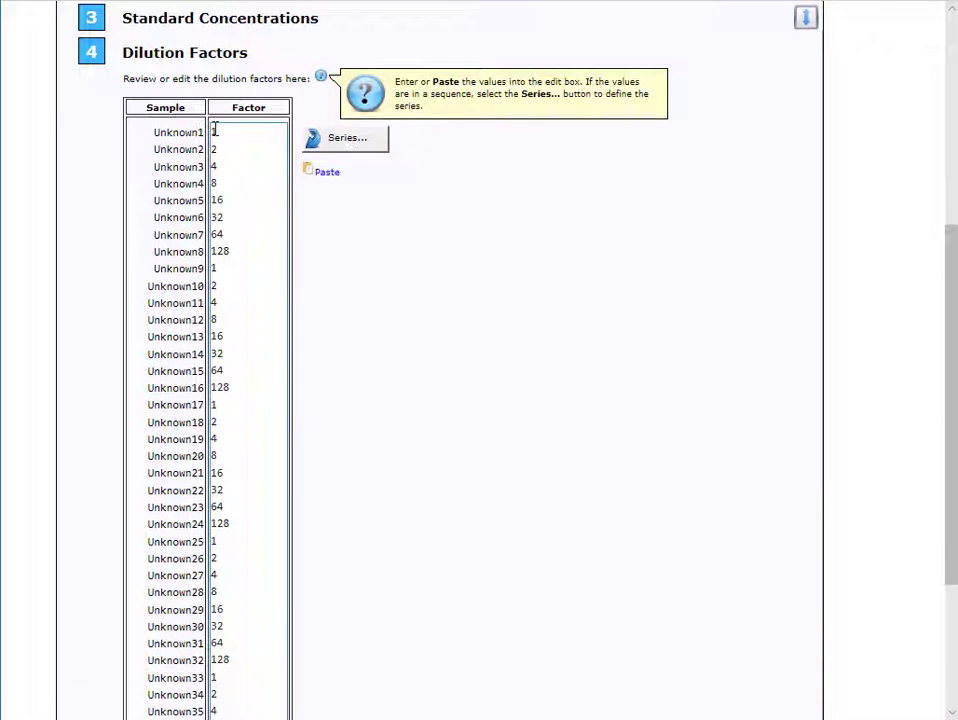
pyautogui.hotkey('ctrl', 'a')
pyautogui.press('Delete')
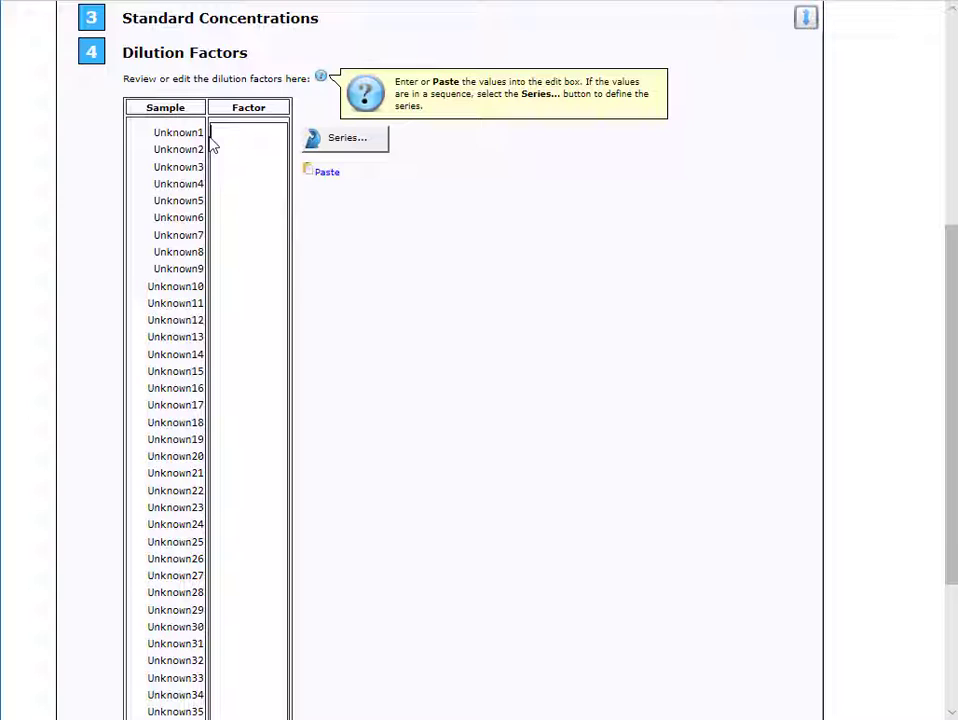
pyautogui.hotkey('ctrl', 'v')
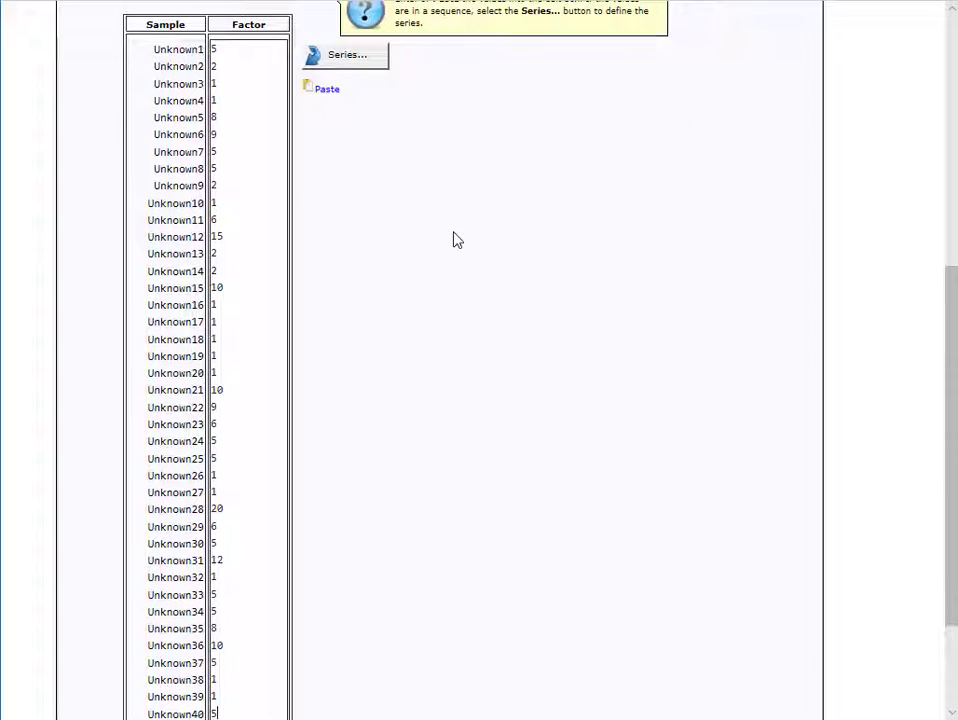
# Step: Expand Sample IDs and review IDs 1 to 40 for Unknown1 through Unknown40
pyautogui.click(503, 441)
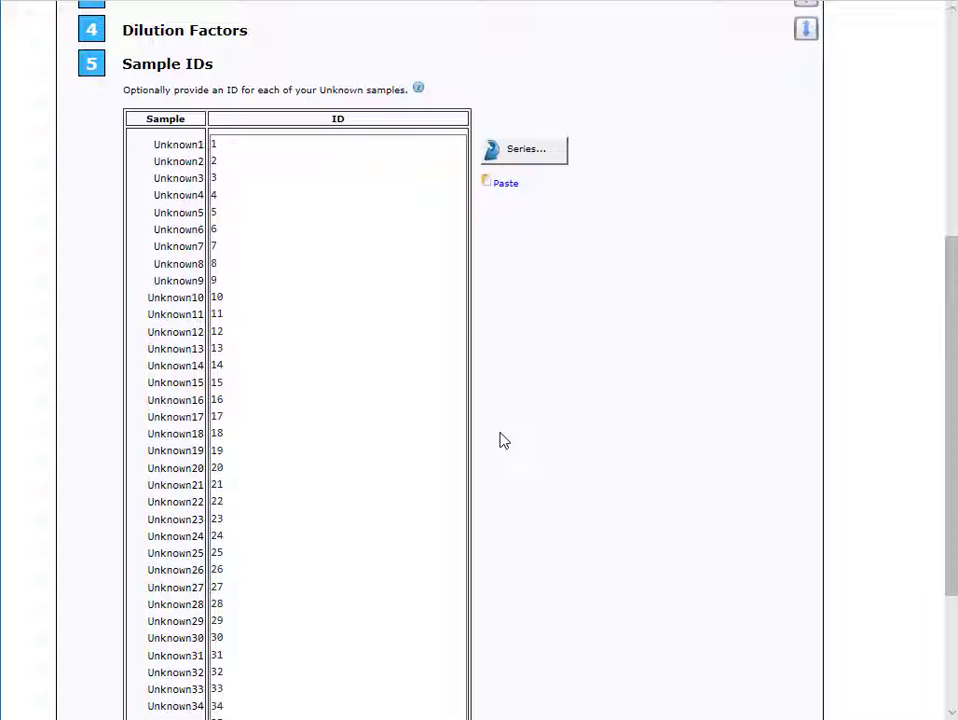
pyautogui.click(464, 336)
pyautogui.scroll(-3, 381, 346)
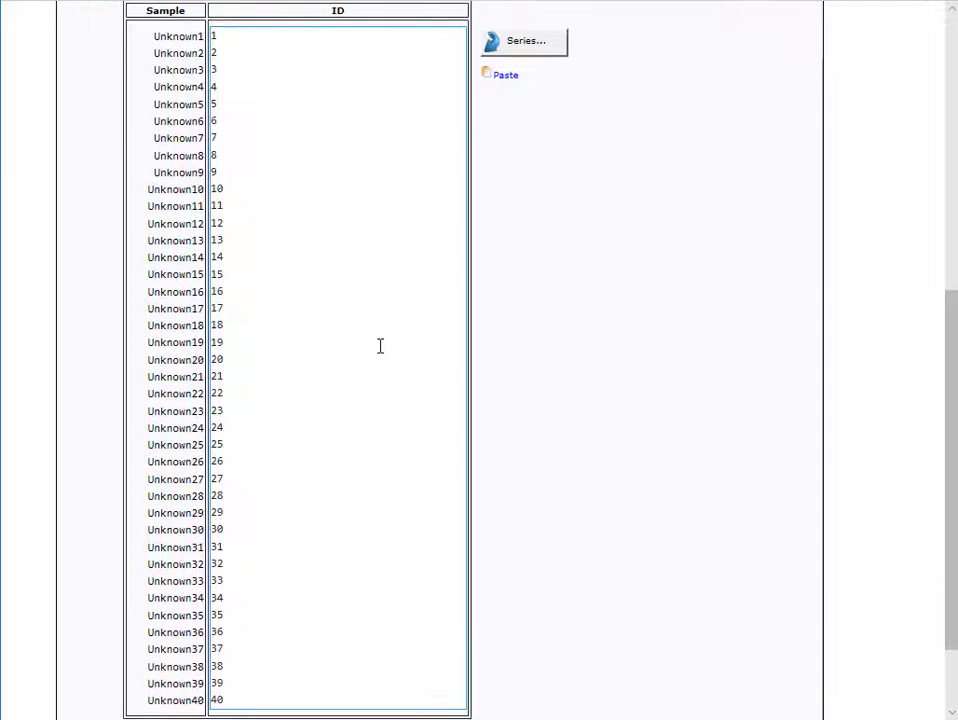
# Step: Enter 'ELISA 090219 tpl' as the Run Name under Run Notes
pyautogui.click(239, 650)
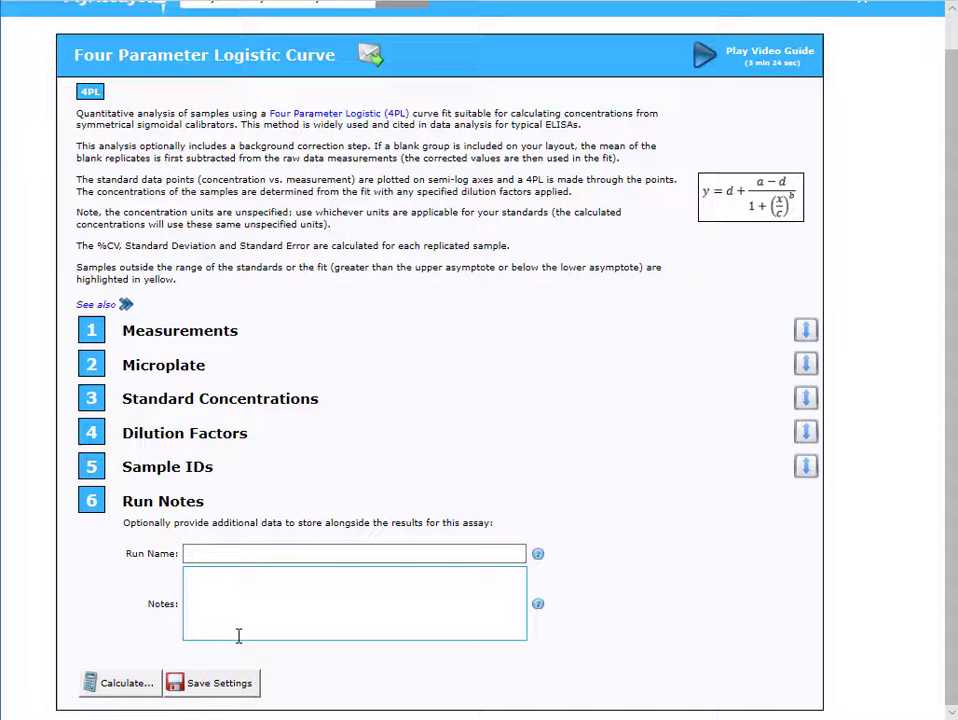
pyautogui.click(310, 555)
pyautogui.write('ELISA 090219 tpl')
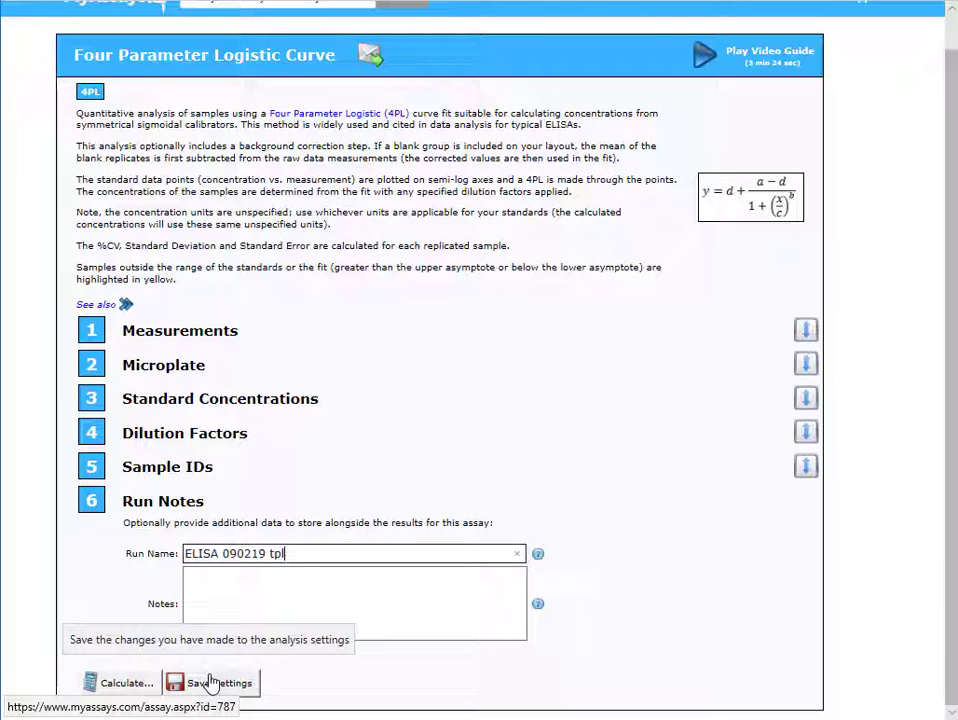
# Step: Calculate the assay to fit the 4PL standard curve and generate results
pyautogui.click(104, 683)
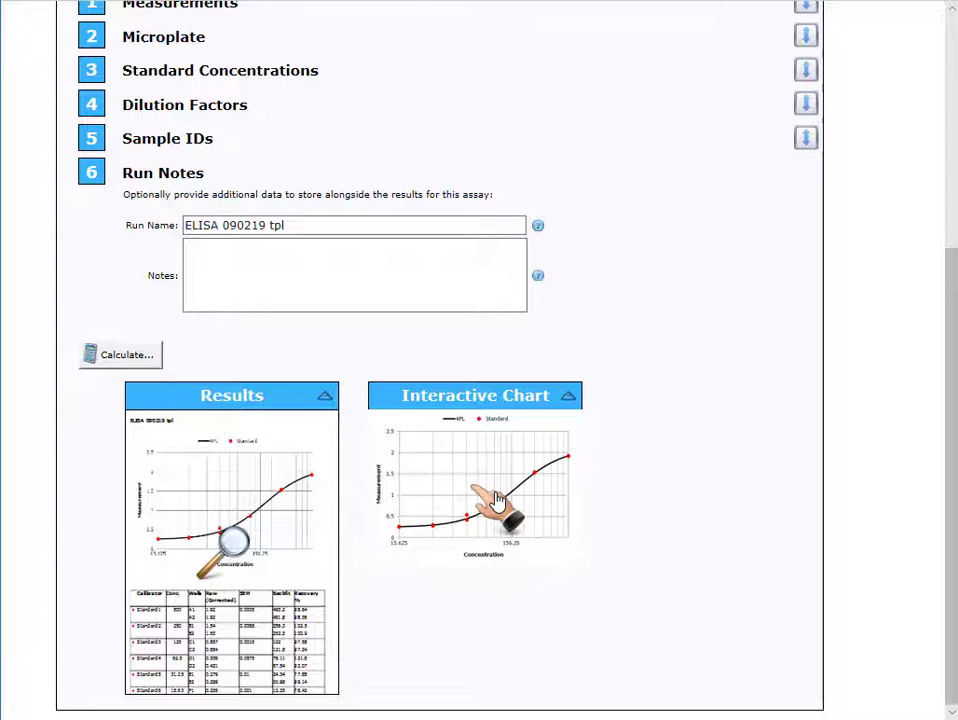
pyautogui.click(497, 500)
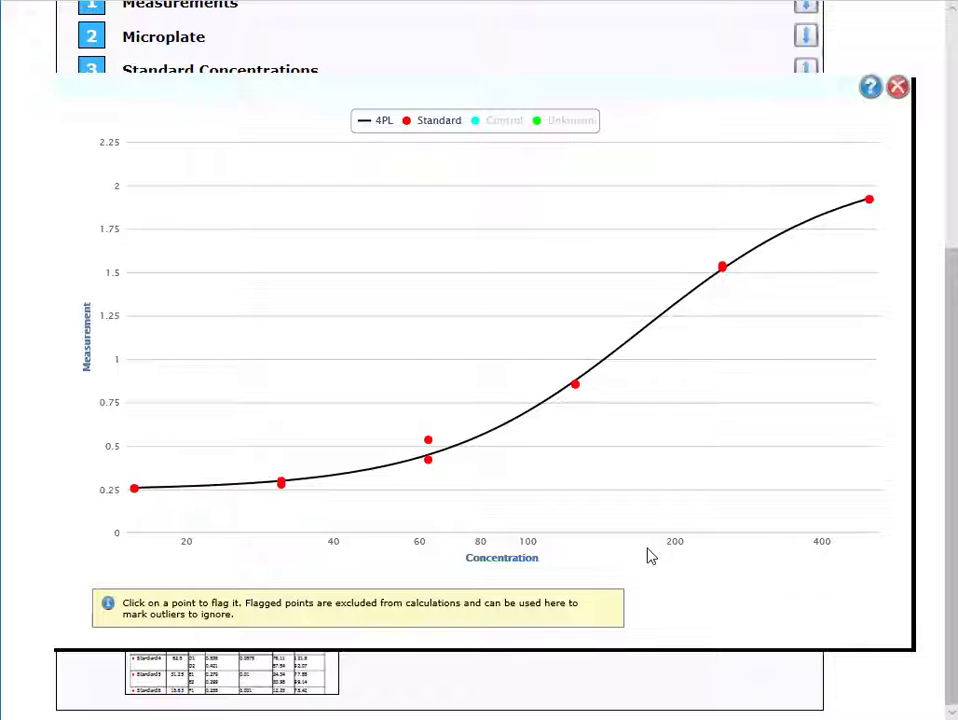
pyautogui.moveTo(428, 450)
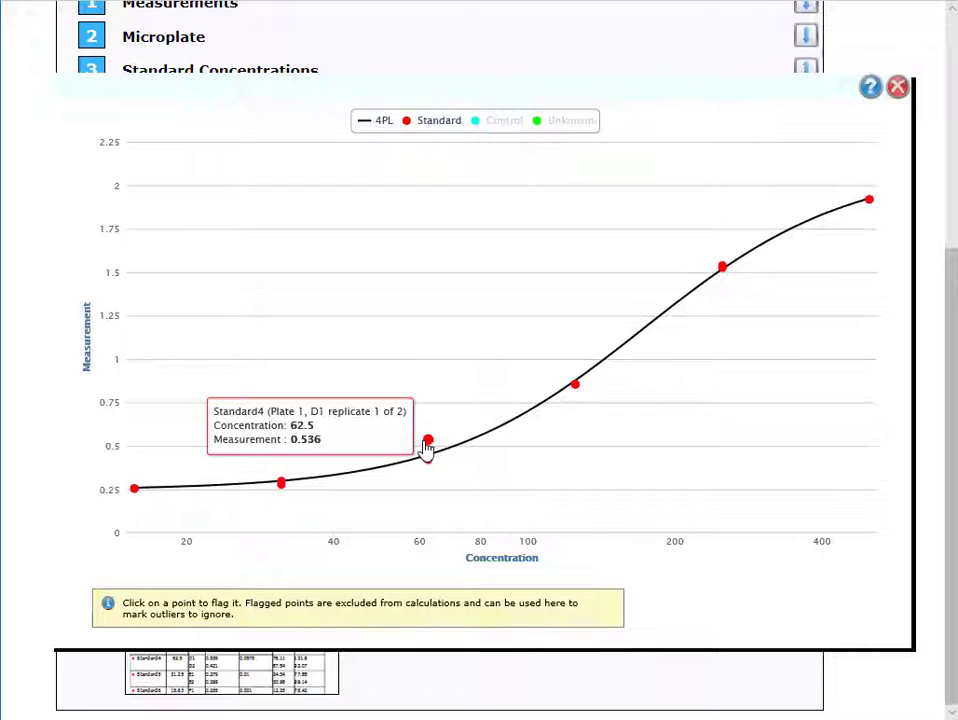
pyautogui.click(428, 448)
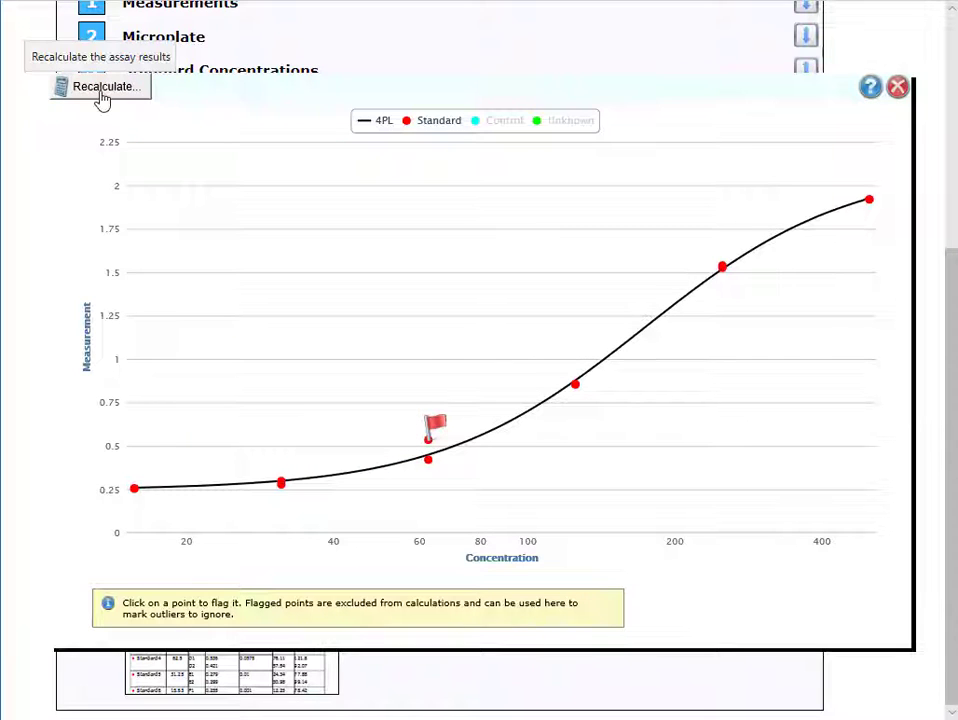
pyautogui.click(430, 440)
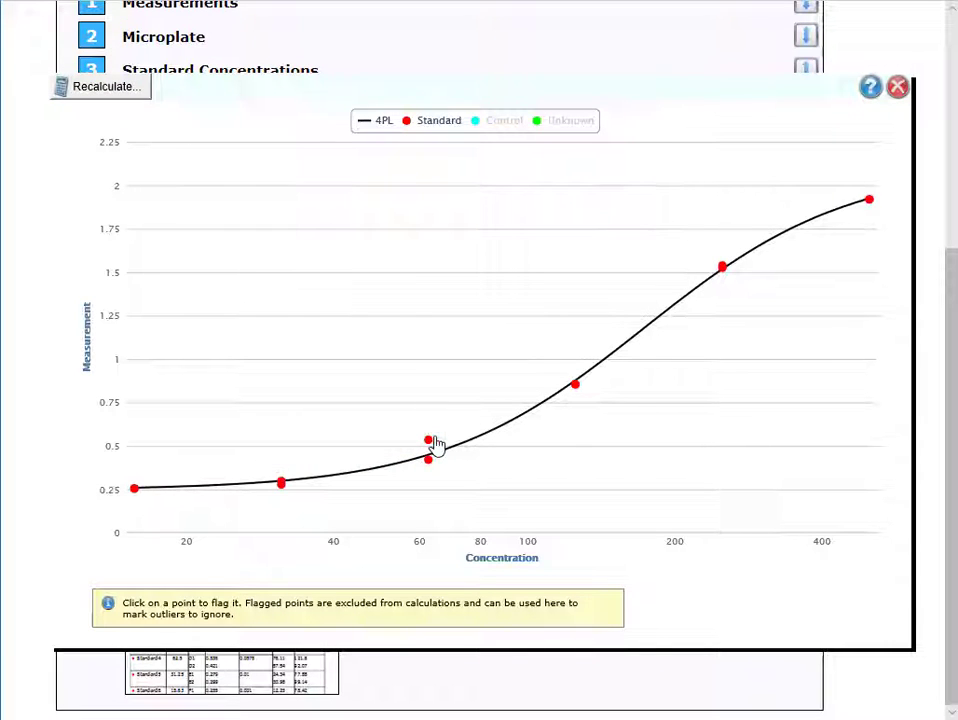
pyautogui.click(560, 122)
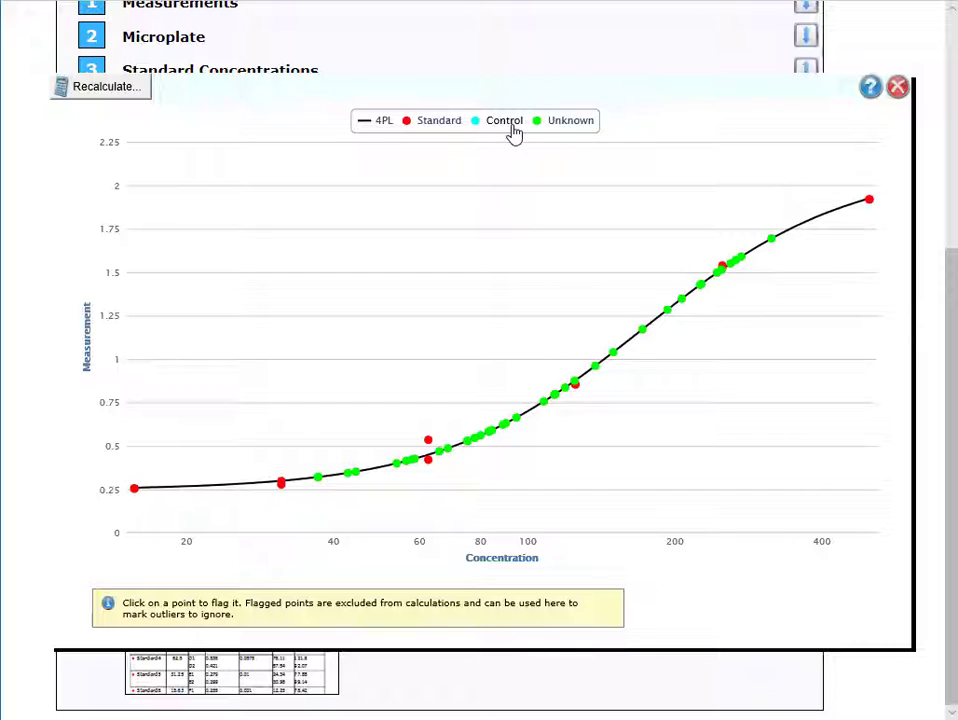
pyautogui.click(511, 128)
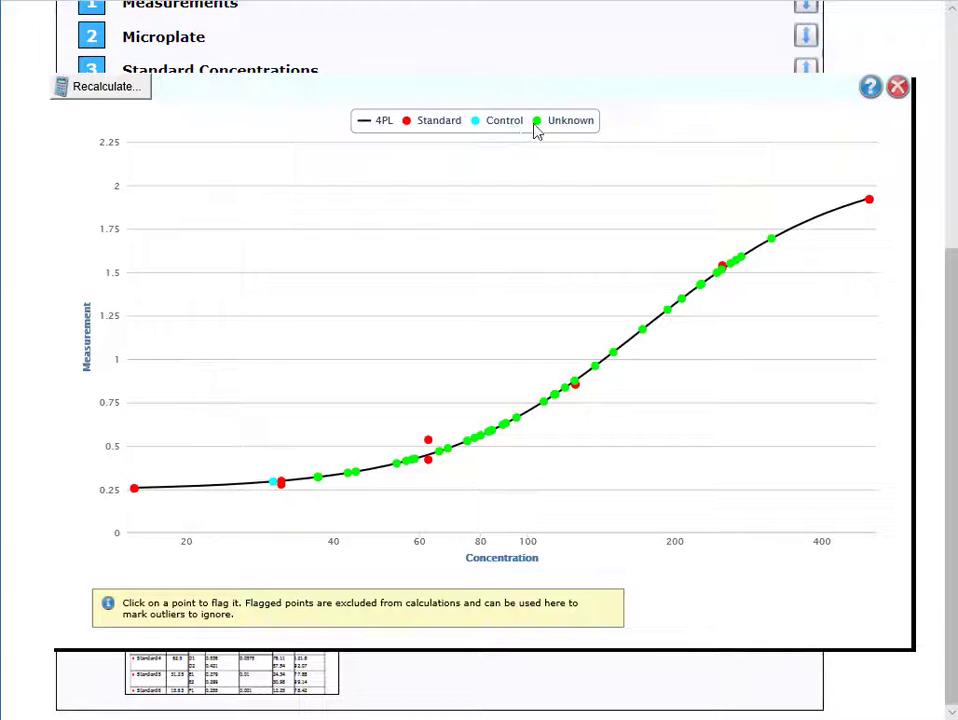
pyautogui.click(505, 121)
pyautogui.click(551, 127)
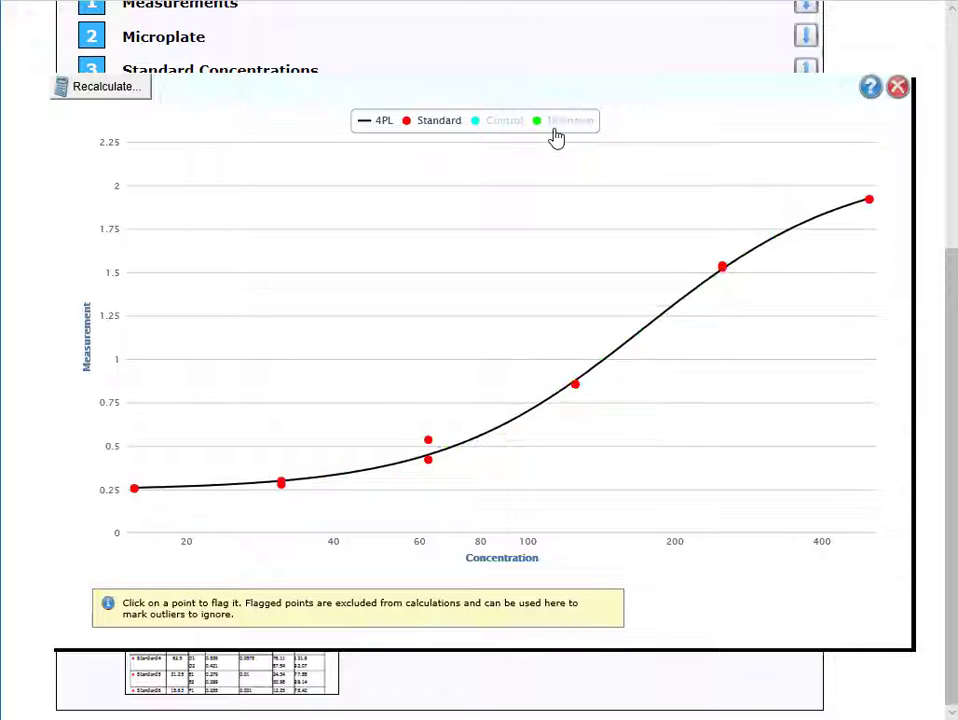
pyautogui.click(898, 88)
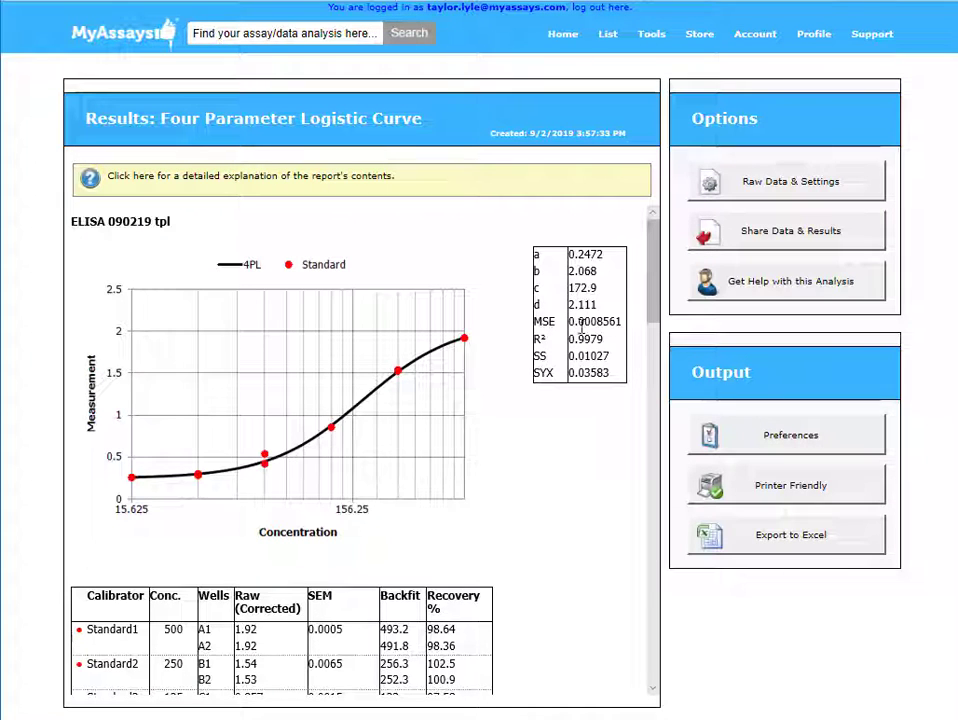
# Step: Scroll through the report's fit parameters, calibrator table and sample results, noting sample 33 below the curve
pyautogui.scroll(-4, 552, 374)
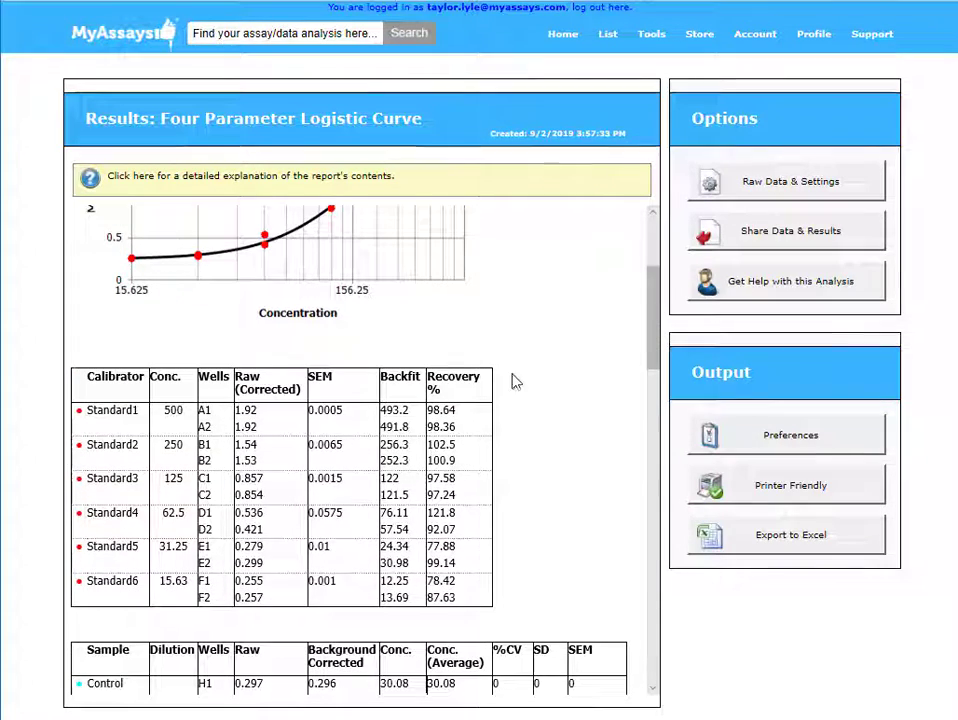
pyautogui.scroll(-4, 479, 481)
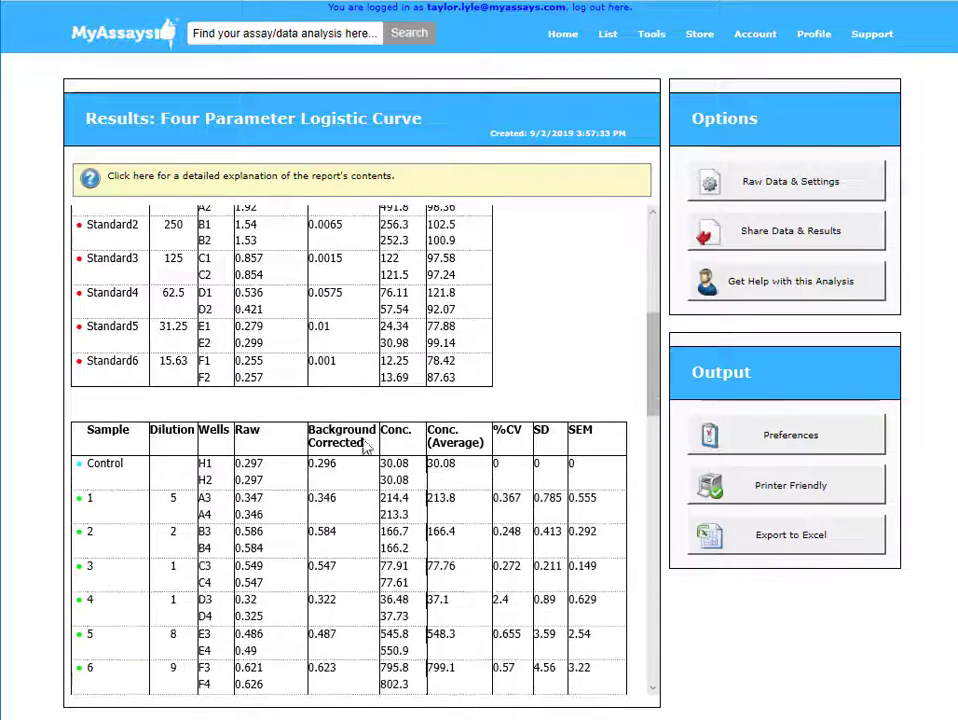
pyautogui.scroll(1, 532, 417)
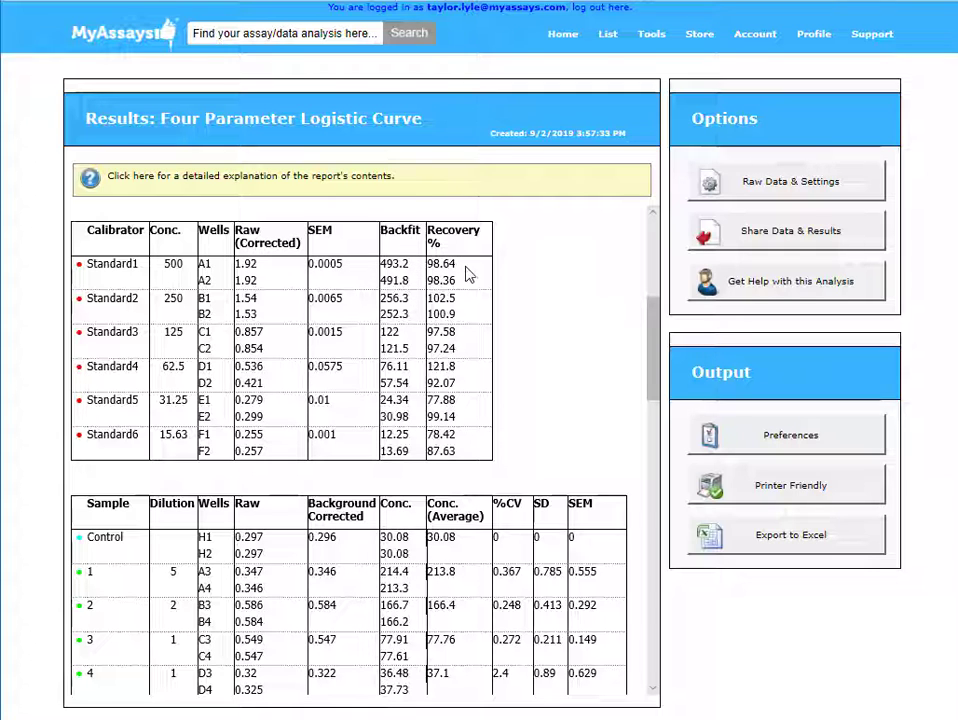
pyautogui.scroll(-5, 473, 280)
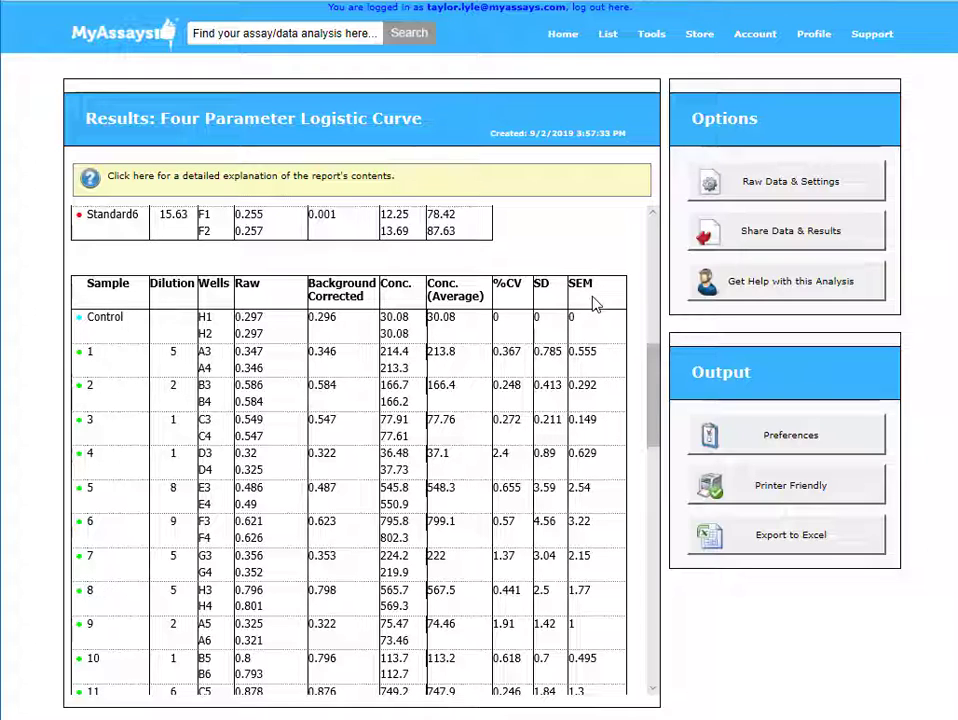
pyautogui.scroll(-4, 594, 304)
pyautogui.scroll(-6, 594, 304)
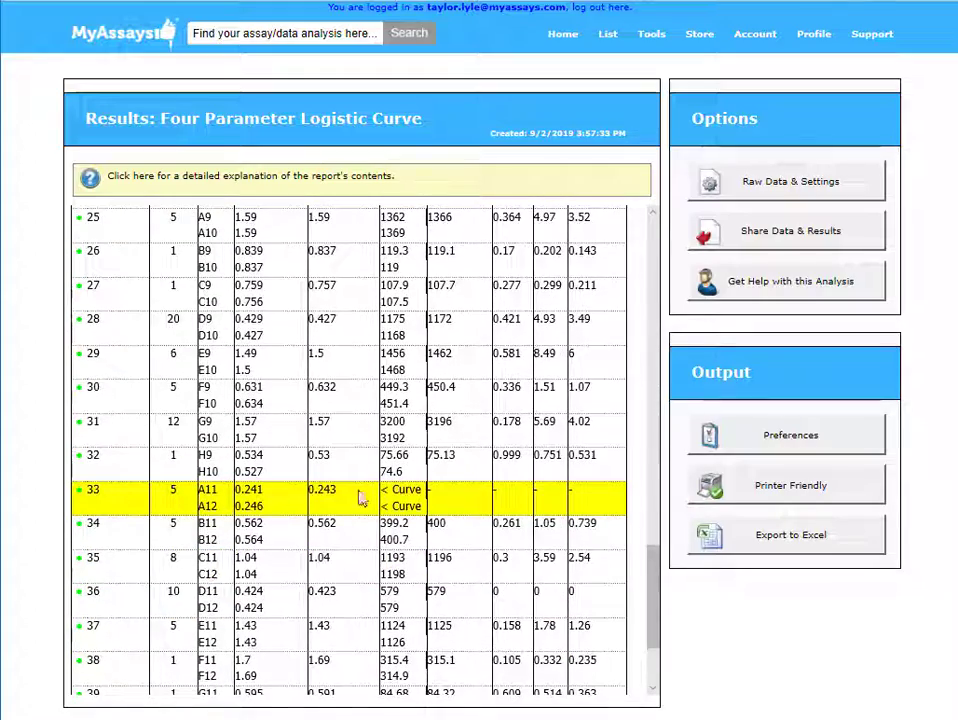
pyautogui.scroll(1, 430, 490)
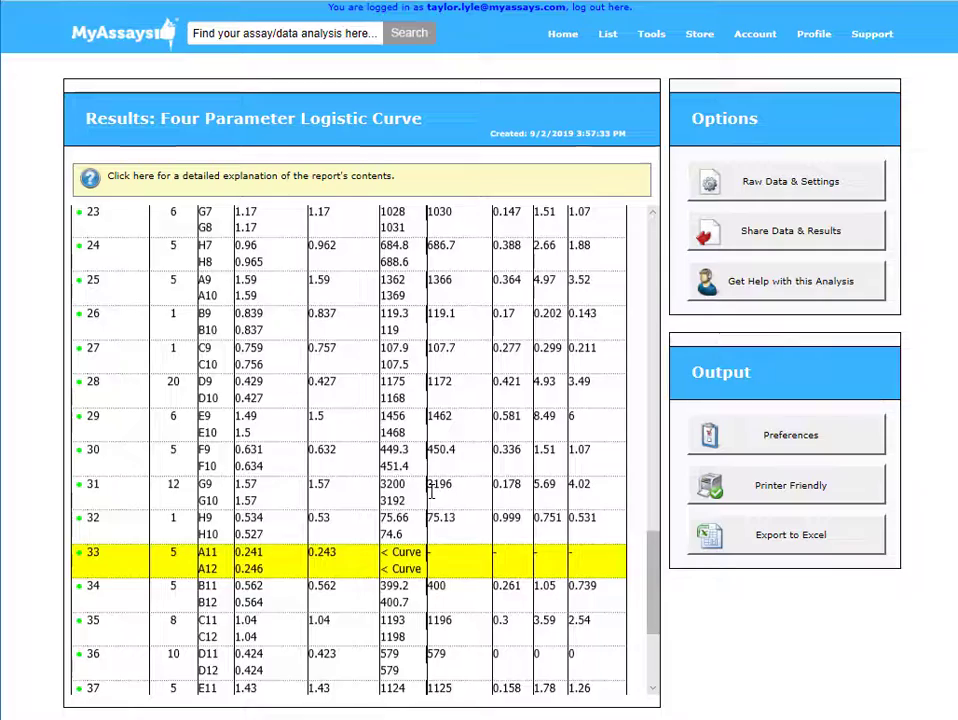
pyautogui.scroll(5, 430, 490)
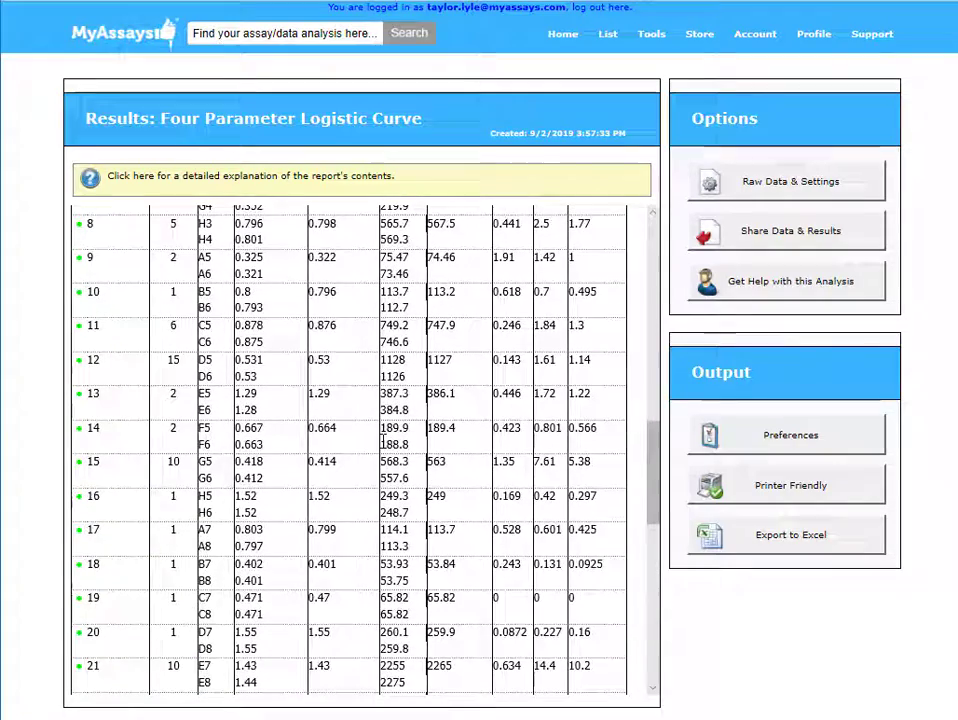
pyautogui.click(300, 179)
pyautogui.scroll(-8, 633, 357)
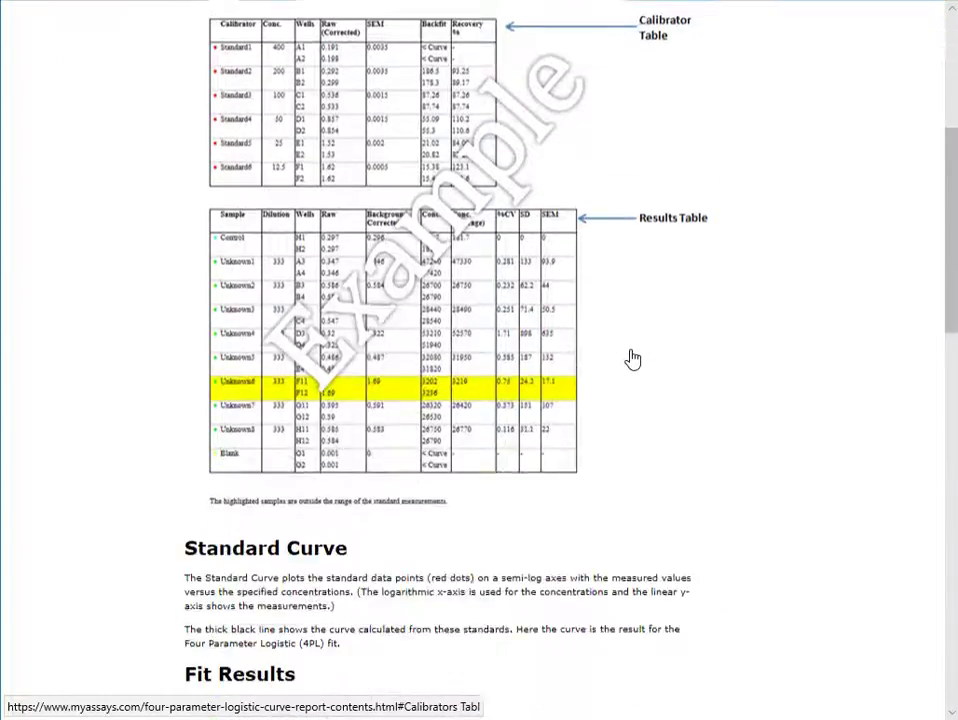
pyautogui.scroll(-4, 633, 357)
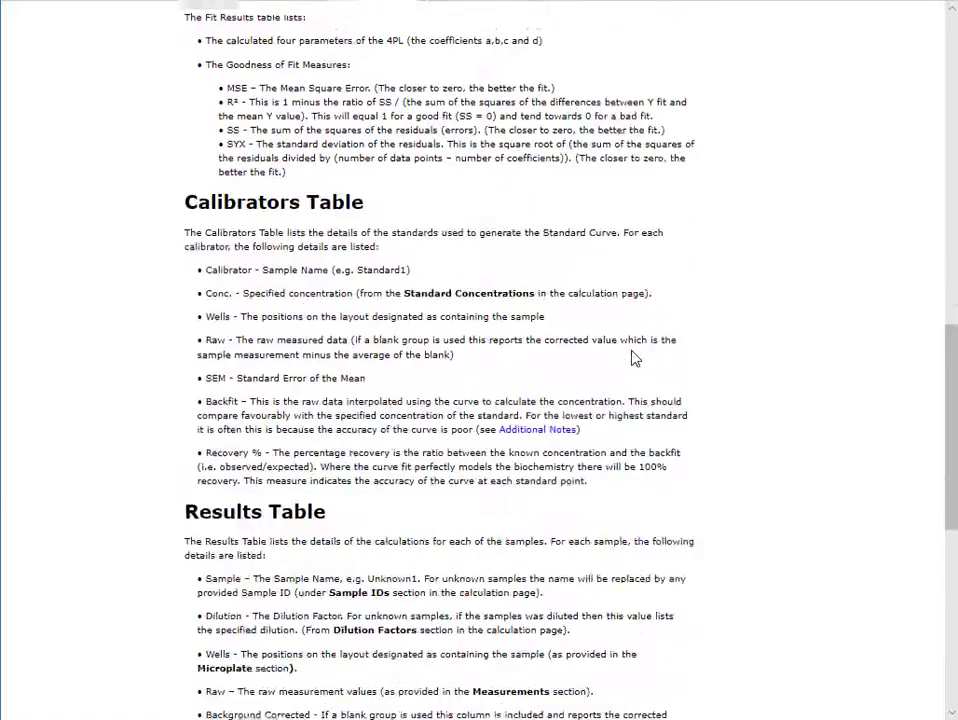